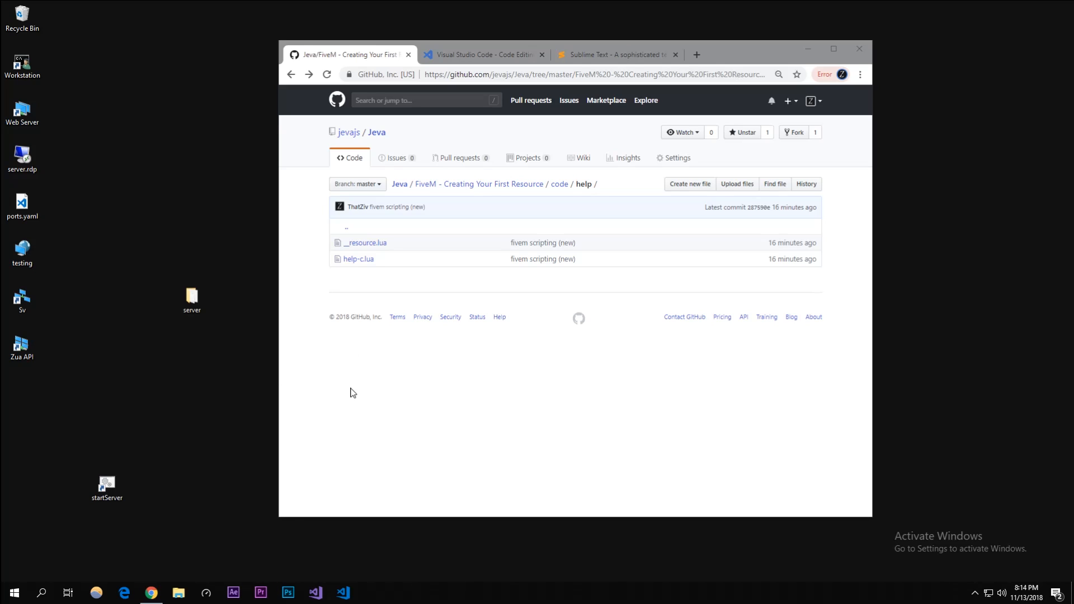
Review the GitHub repository's help folder and peek at help-c.lua in the browser.
{"action": "left_click_drag", "start_coordinate": [491, 74], "coordinate": [779, 74]}
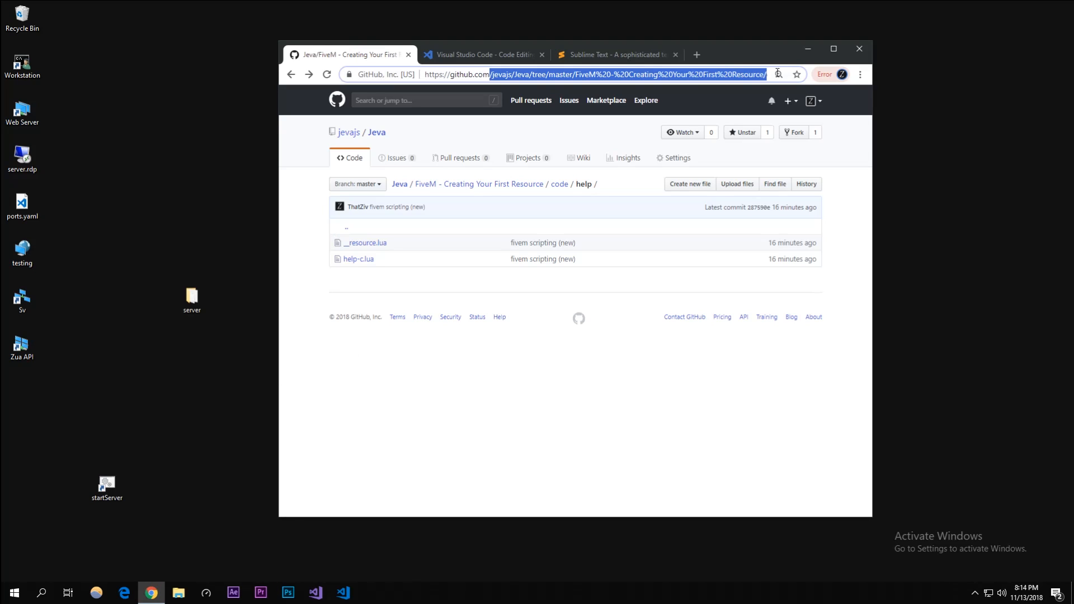
{"action": "left_click_drag", "start_coordinate": [491, 75], "coordinate": [428, 74]}
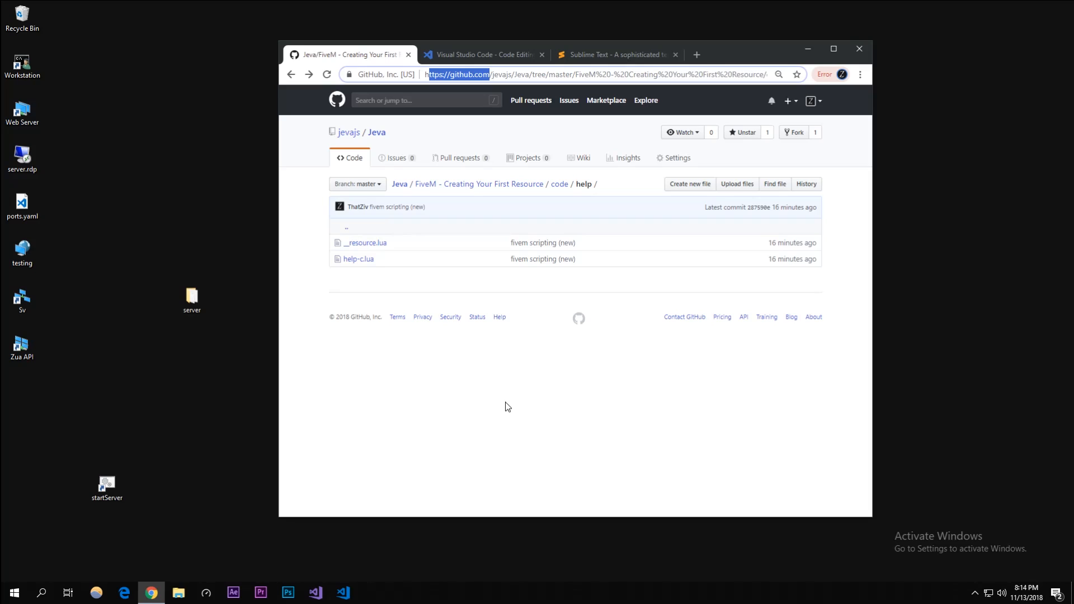
{"action": "left_click", "coordinate": [358, 259]}
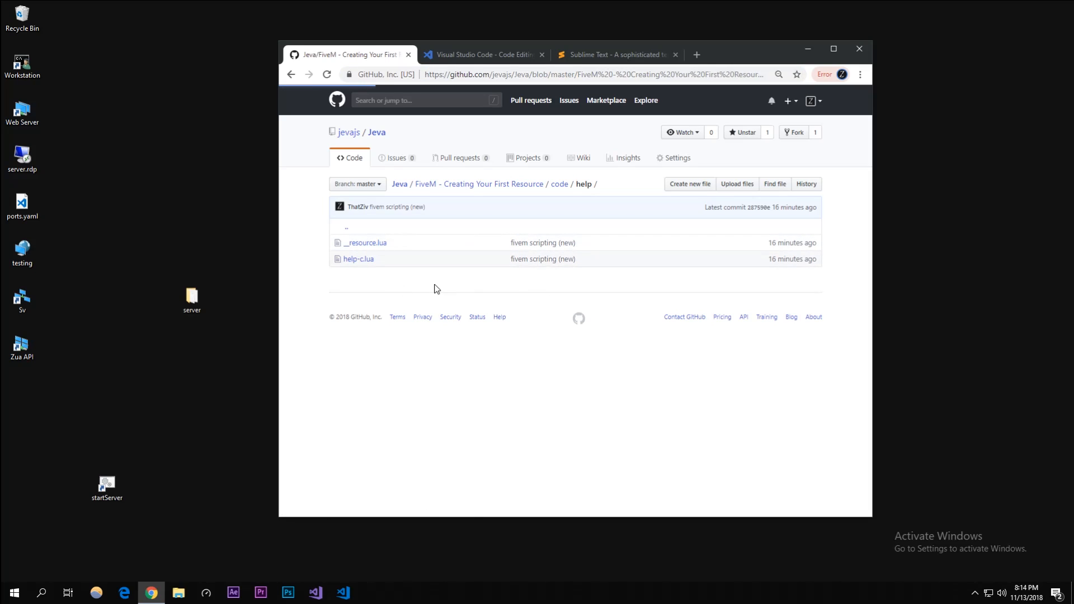
{"action": "key", "text": "alt+Left"}
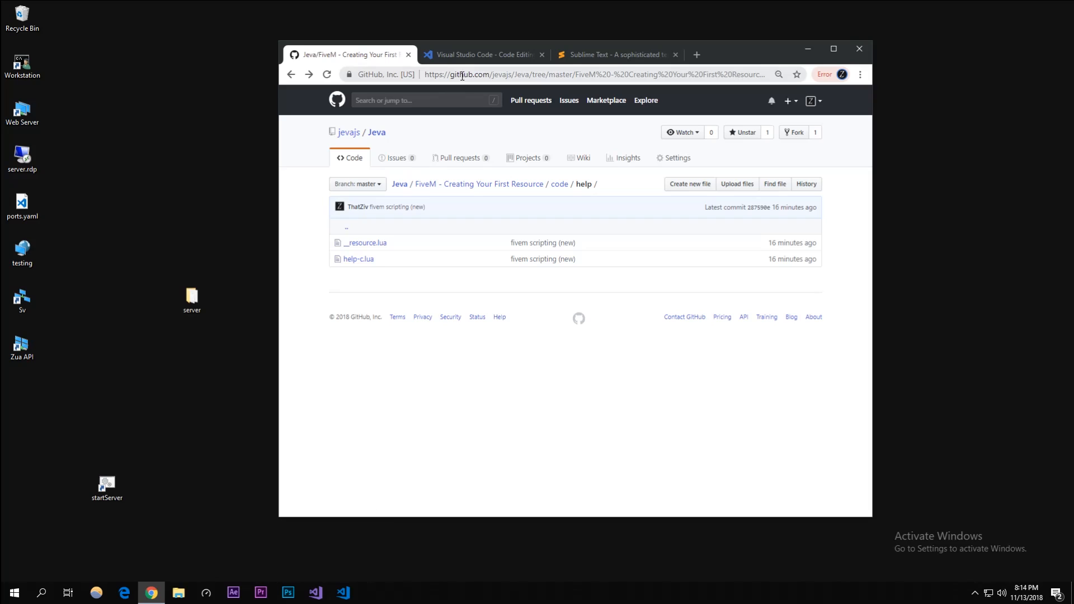
Look at the Visual Studio Code and Sublime Text sites, then return to the GitHub page.
{"action": "left_click", "coordinate": [483, 55]}
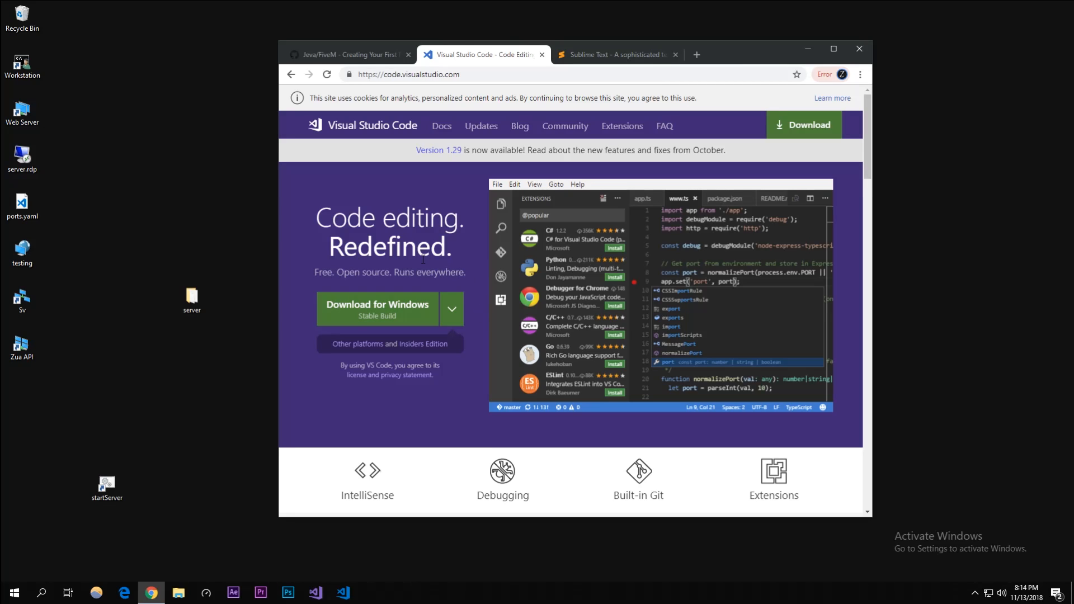
{"action": "left_click", "coordinate": [600, 54]}
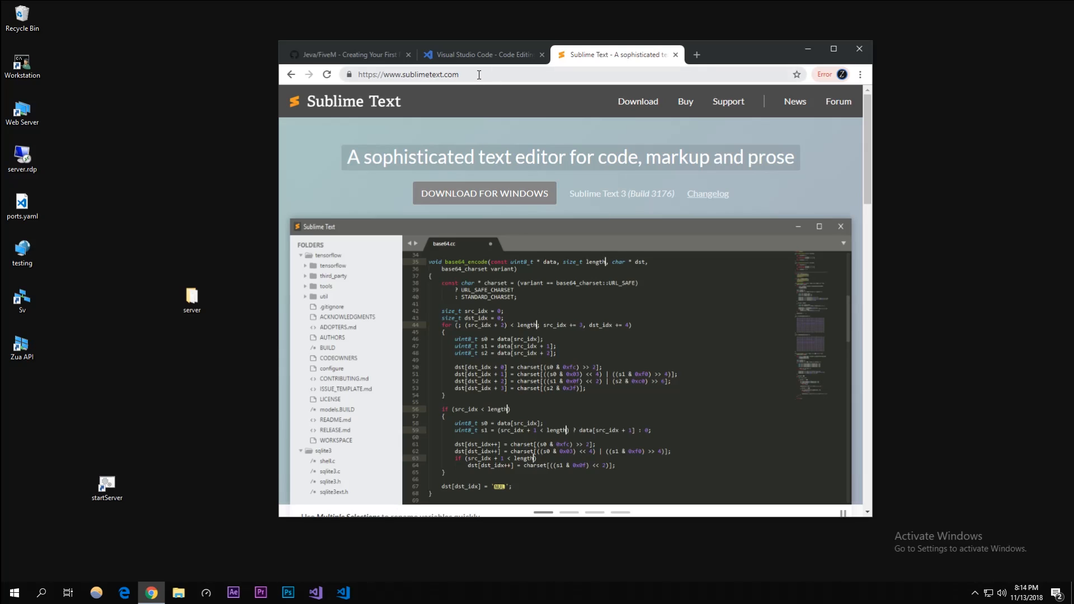
{"action": "left_click", "coordinate": [482, 54]}
{"action": "left_click", "coordinate": [600, 55]}
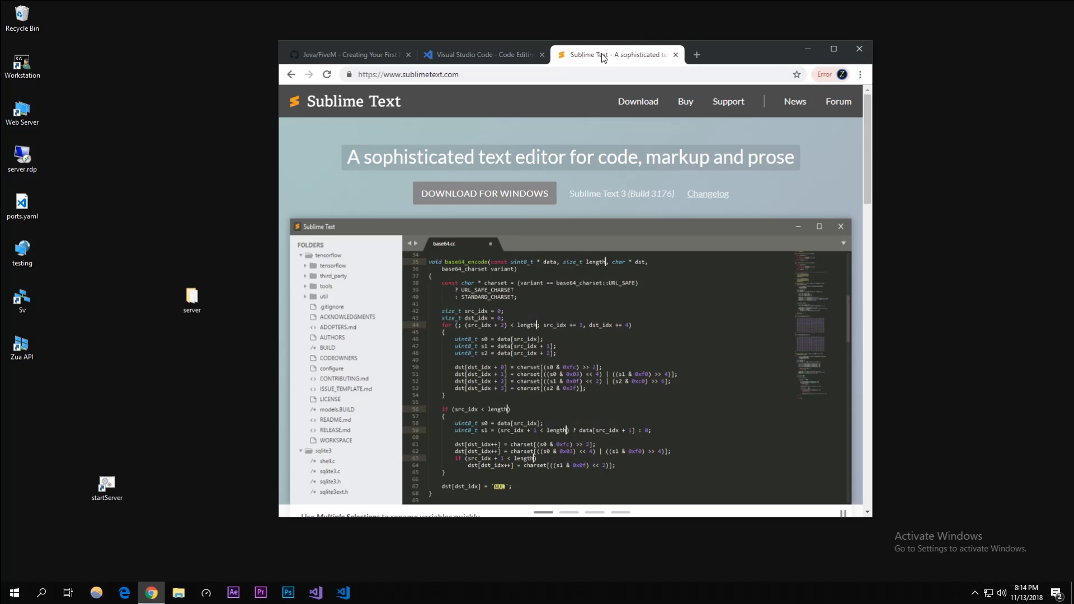
{"action": "left_click", "coordinate": [350, 55]}
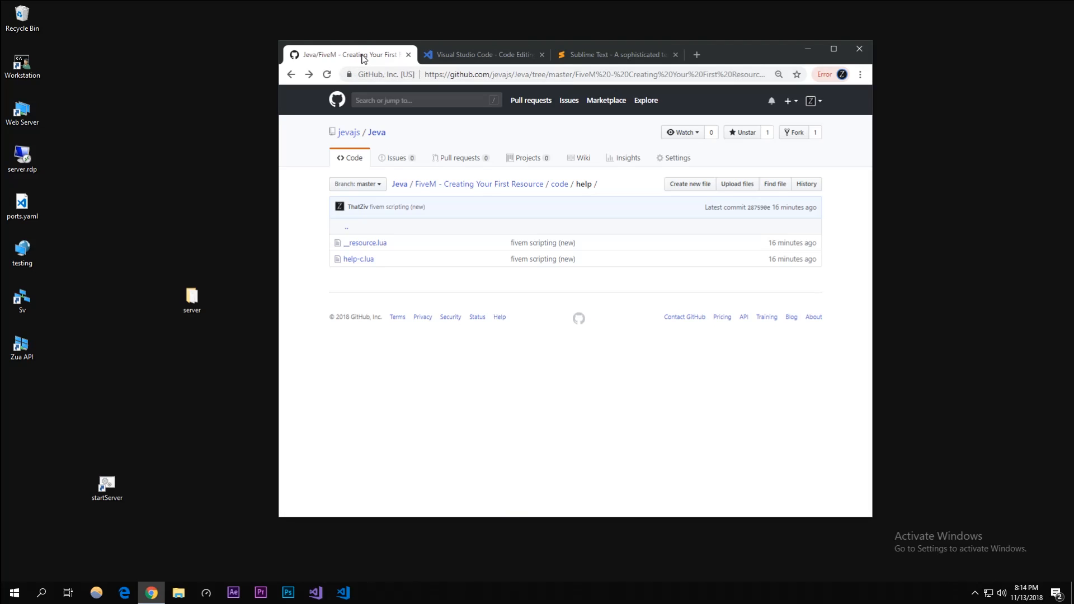
Navigate into server > cfx-server-data-master > resources in File Explorer.
{"action": "left_click", "coordinate": [200, 287]}
{"action": "double_click", "coordinate": [191, 298]}
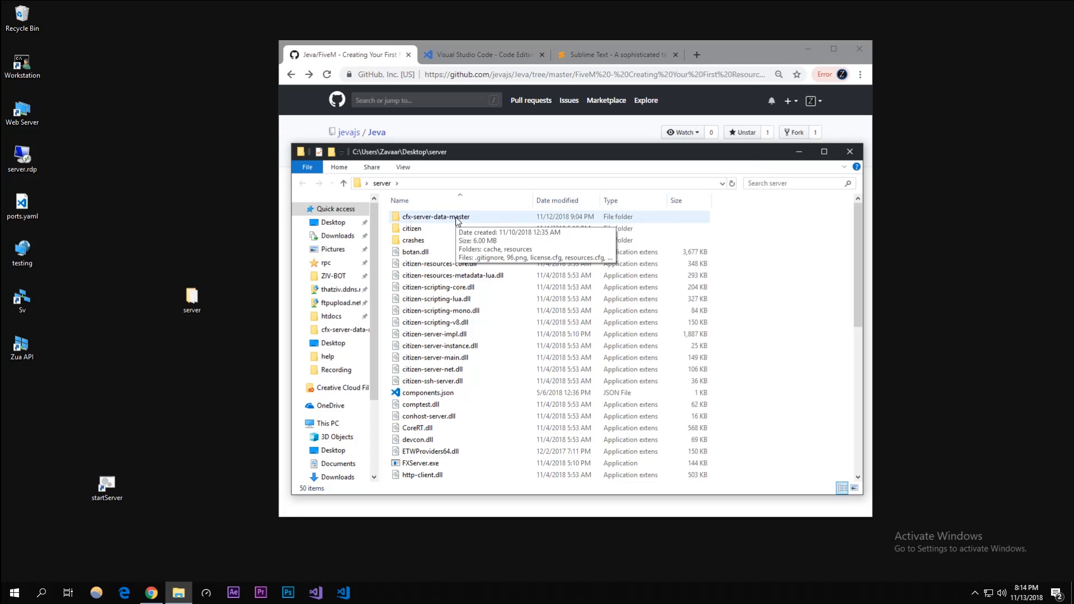
{"action": "double_click", "coordinate": [436, 216]}
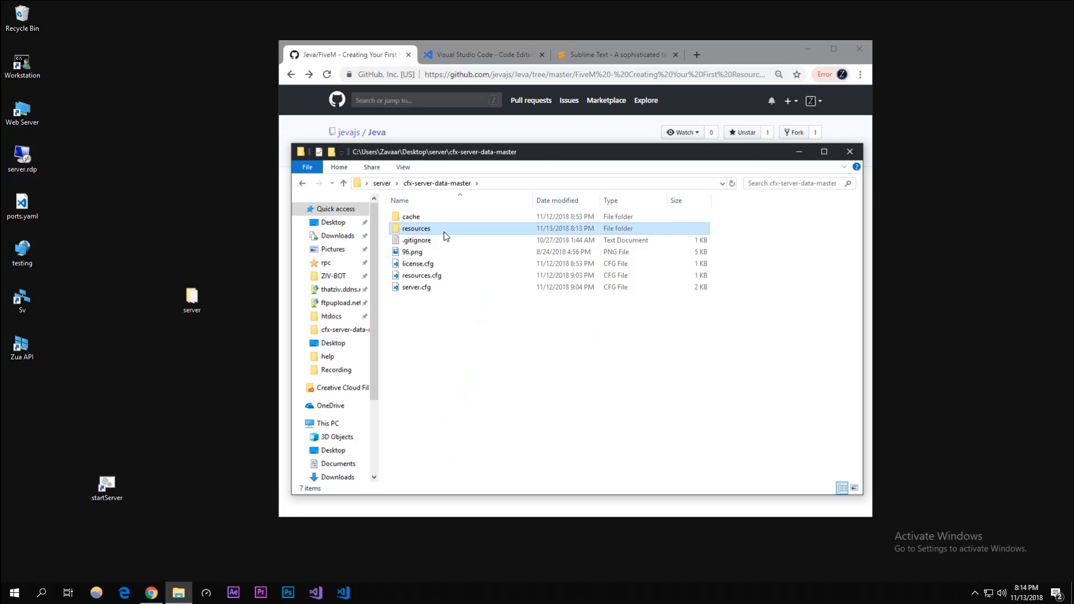
{"action": "double_click", "coordinate": [419, 228]}
Create a new folder named help inside resources.
{"action": "right_click", "coordinate": [482, 388]}
{"action": "mouse_move", "coordinate": [546, 365]}
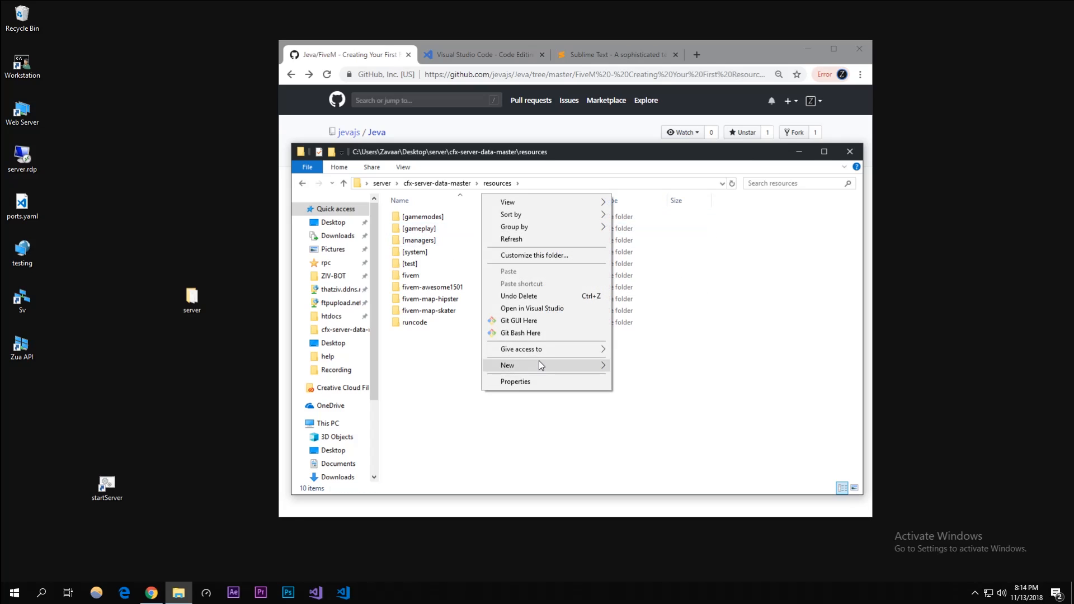
{"action": "left_click", "coordinate": [682, 372]}
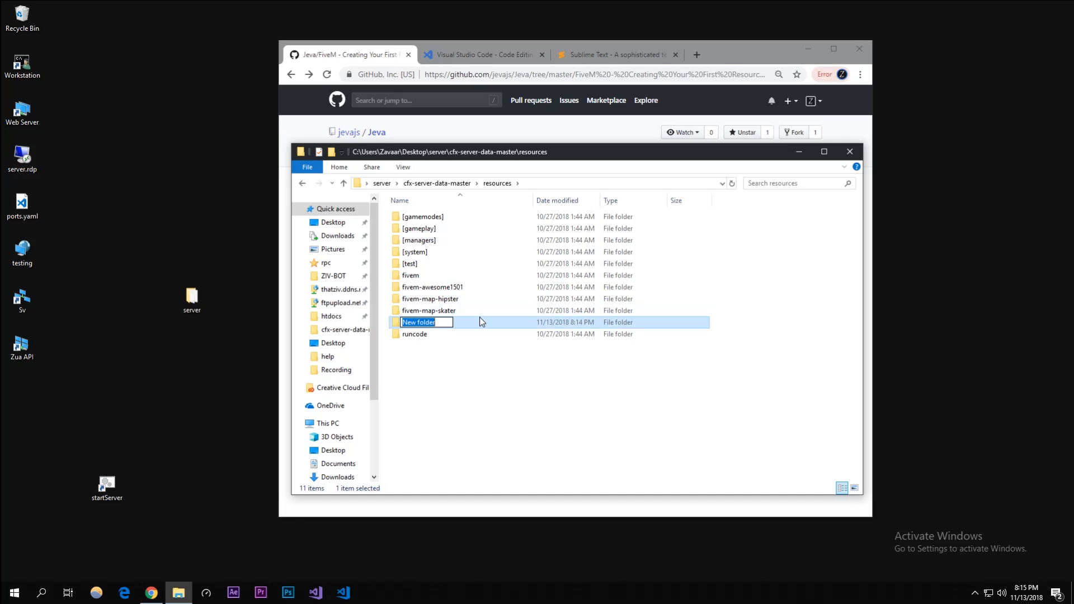
{"action": "type", "text": "help"}
{"action": "key", "text": "Return"}
{"action": "key", "text": "Return"}
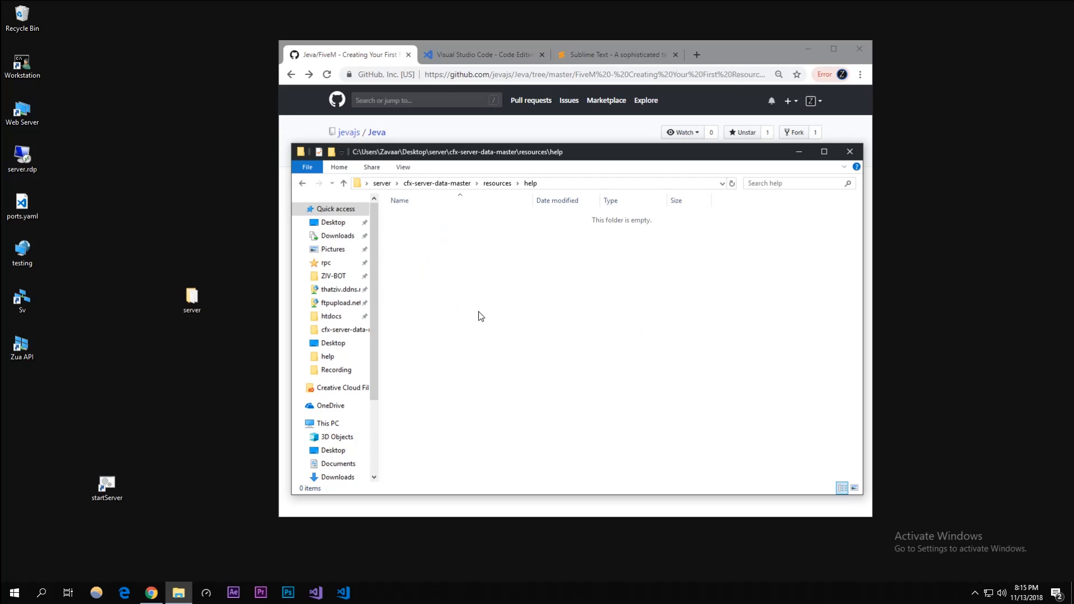
Check the folder view settings and create a new text document in the help folder.
{"action": "left_click", "coordinate": [403, 168]}
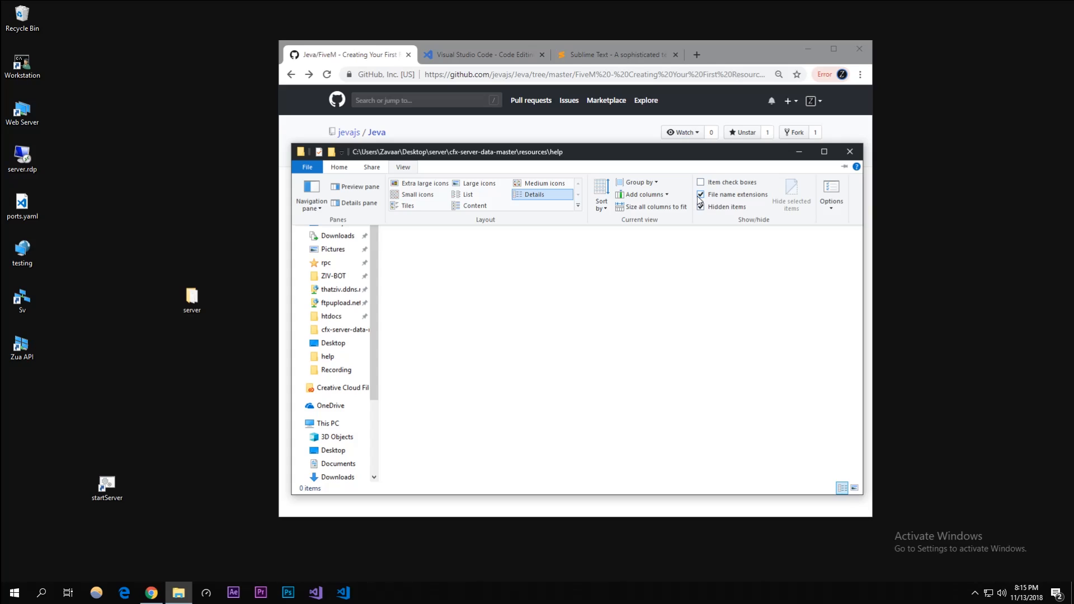
{"action": "left_click", "coordinate": [672, 267]}
{"action": "right_click", "coordinate": [538, 246]}
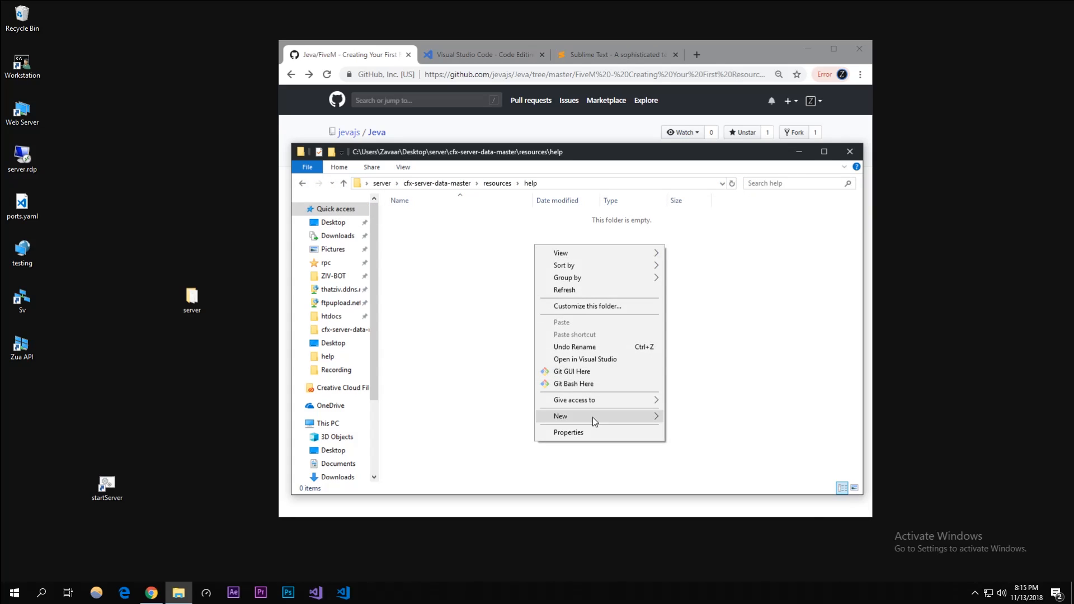
{"action": "mouse_move", "coordinate": [588, 416]}
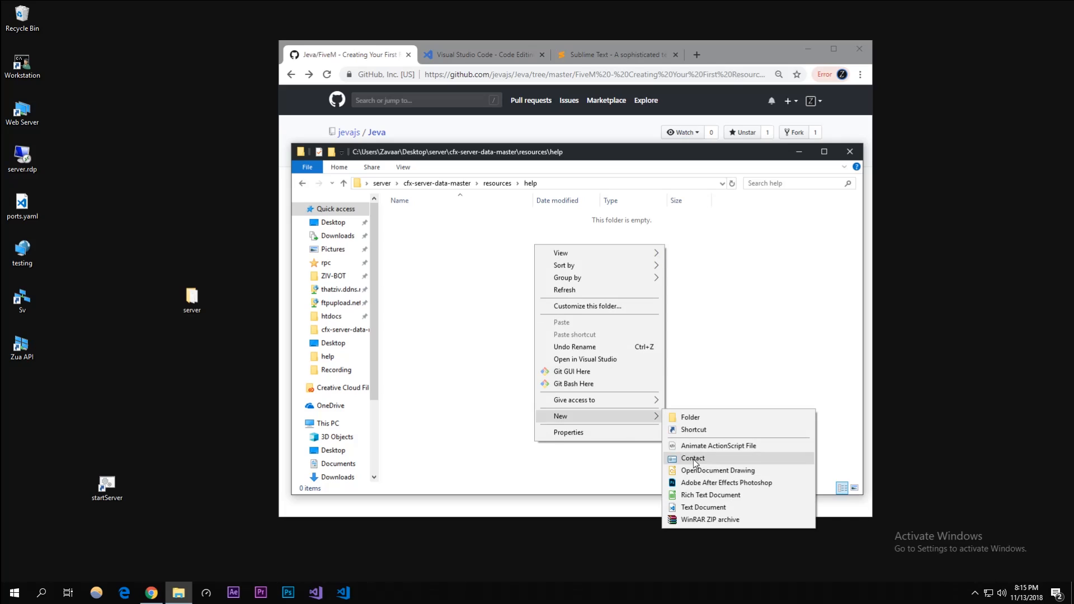
{"action": "left_click", "coordinate": [718, 507]}
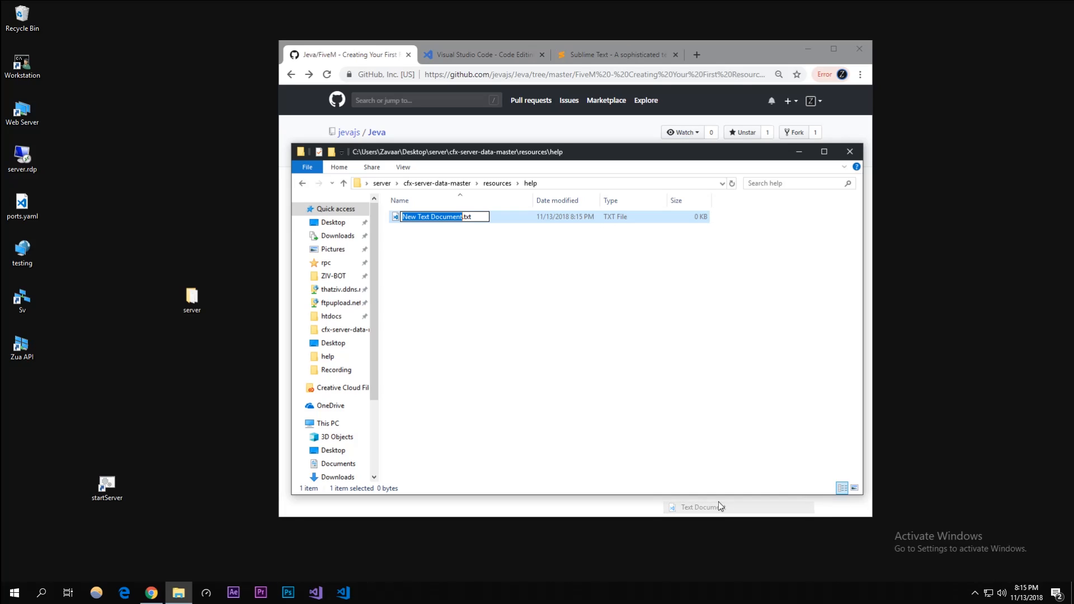
{"action": "type", "text": "__"}
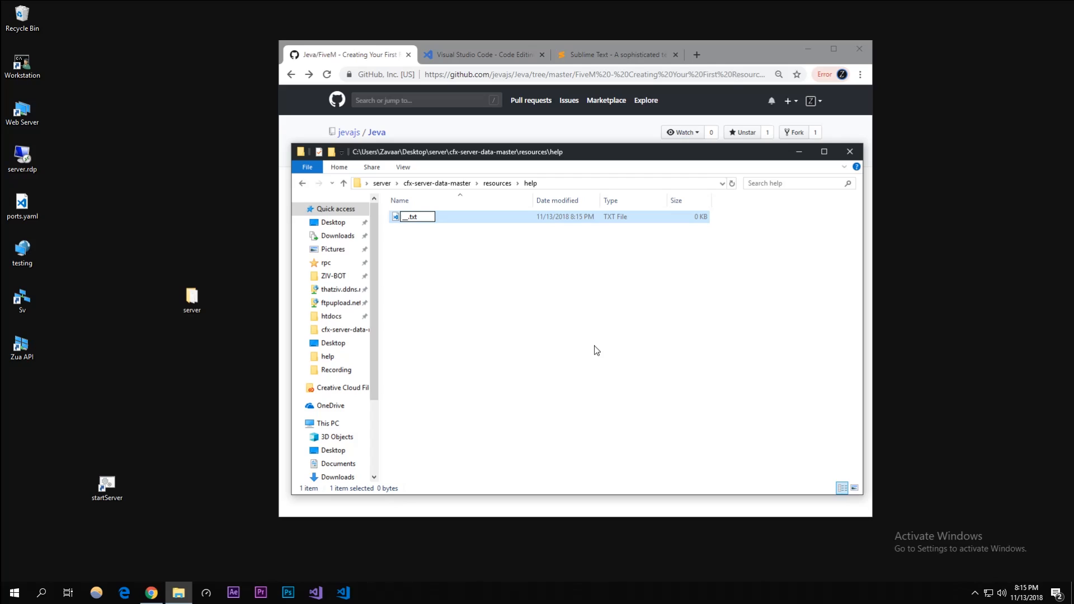
{"action": "type", "text": "__re"}
Rename the new document to __resource.lua, accepting the extension change.
{"action": "key", "text": "BackSpace"}
{"action": "type", "text": "esource"}
{"action": "key", "text": "BackSpace"}
{"action": "key", "text": "BackSpace"}
{"action": "key", "text": "BackSpace"}
{"action": "type", "text": "lua"}
{"action": "key", "text": "Return"}
{"action": "left_click", "coordinate": [590, 300]}
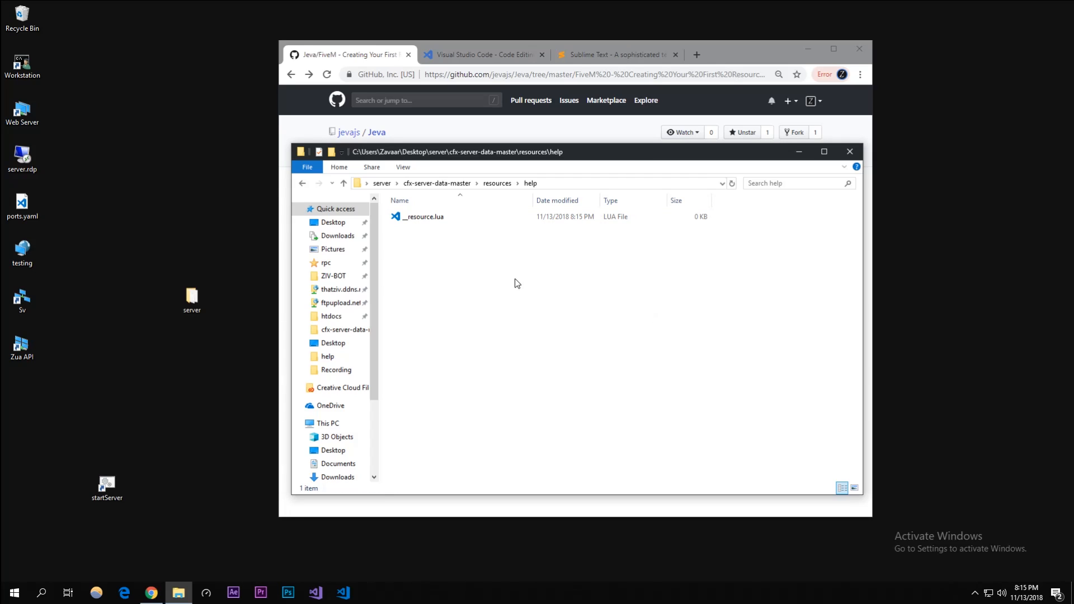
Create a second text document and rename it help-c.lua, accepting the extension change.
{"action": "right_click", "coordinate": [515, 279]}
{"action": "mouse_move", "coordinate": [579, 450]}
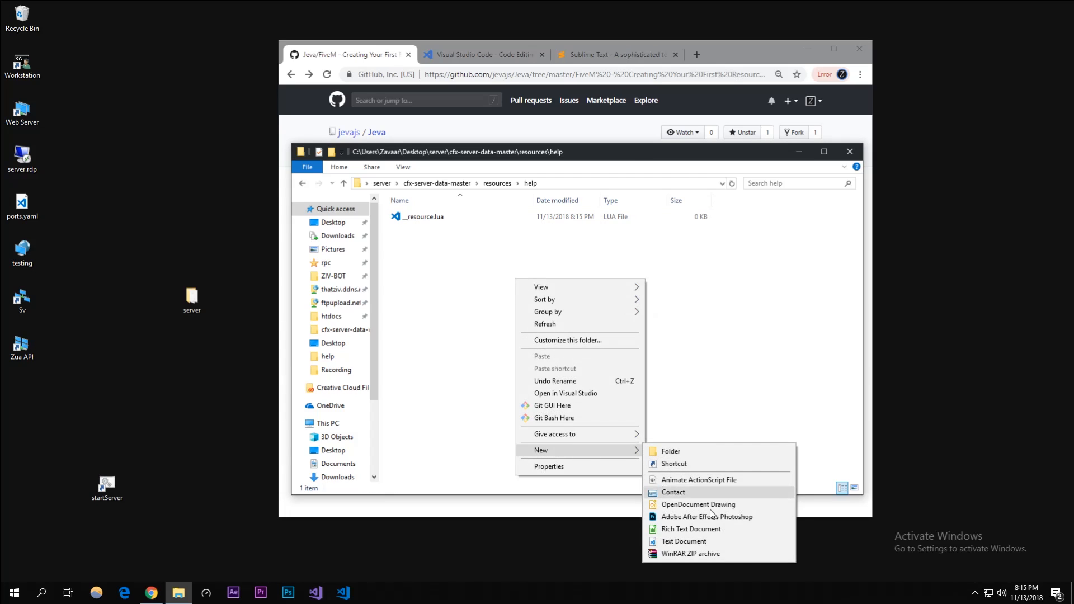
{"action": "left_click", "coordinate": [690, 544]}
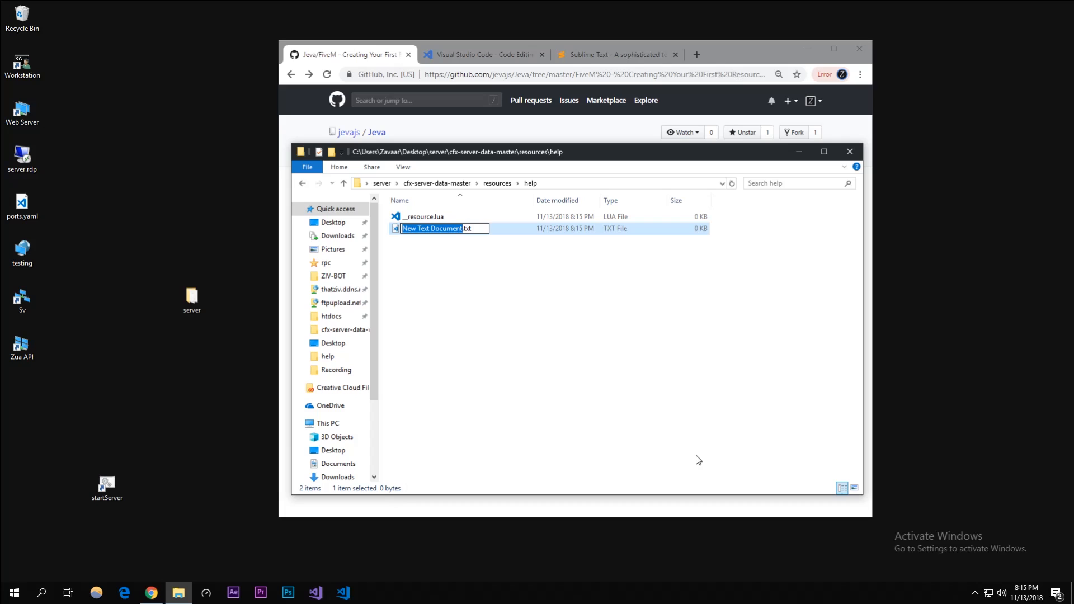
{"action": "type", "text": "help-cl"}
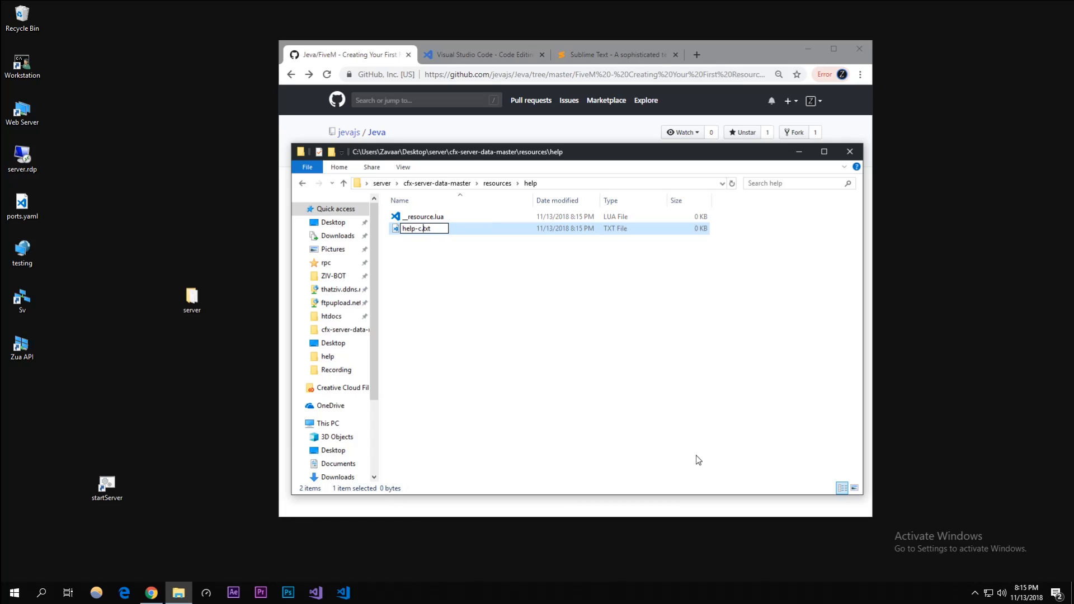
{"action": "key", "text": "Delete"}
{"action": "key", "text": "Delete"}
{"action": "key", "text": "Delete"}
{"action": "type", "text": "ua"}
{"action": "left_click", "coordinate": [468, 257]}
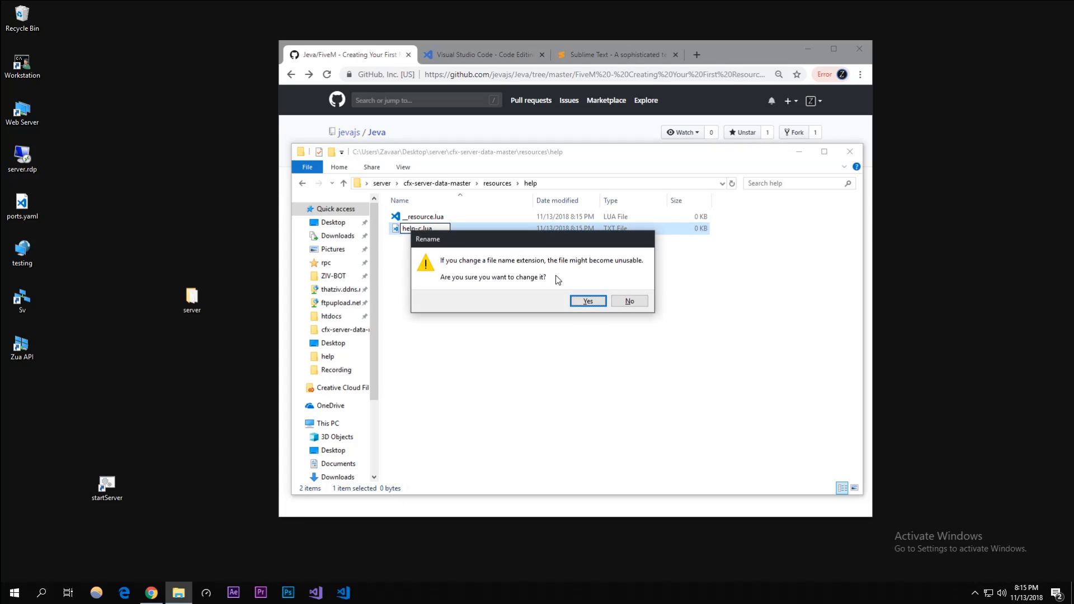
{"action": "left_click", "coordinate": [588, 300]}
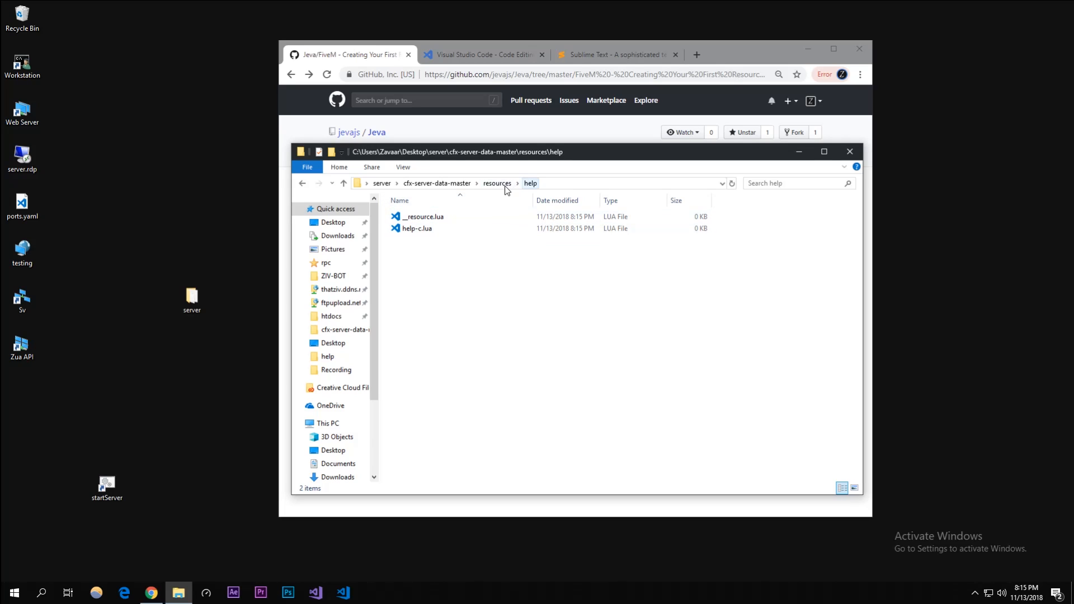
Open __resource.lua in VS Code, rearrange the windows and bring the editor forward.
{"action": "double_click", "coordinate": [473, 220]}
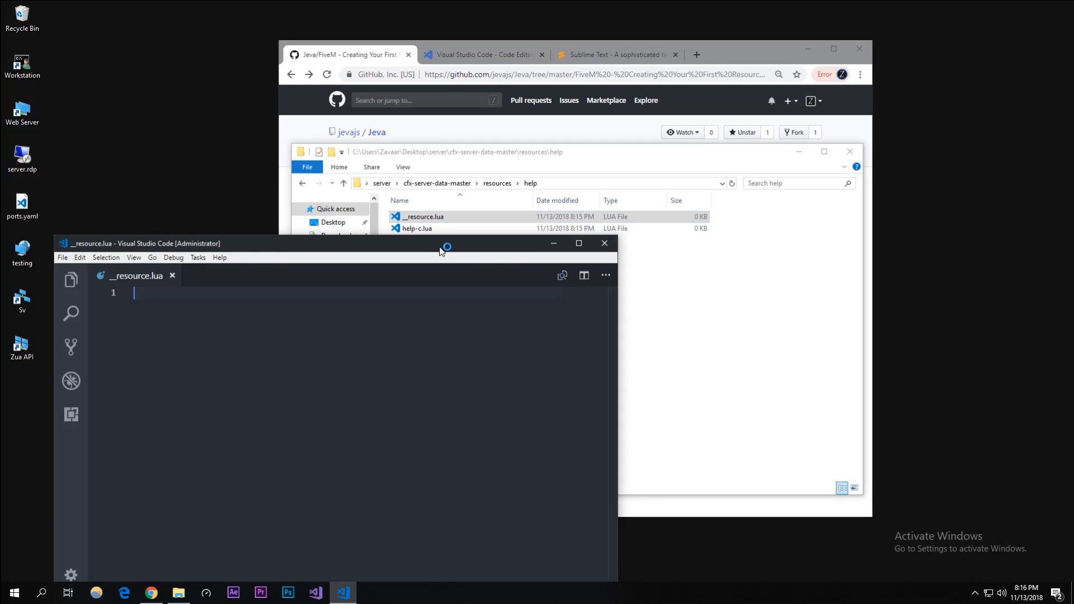
{"action": "mouse_move", "coordinate": [447, 250]}
{"action": "left_mouse_down"}
{"action": "mouse_move", "coordinate": [619, 222]}
{"action": "mouse_move", "coordinate": [689, 112]}
{"action": "left_mouse_up"}
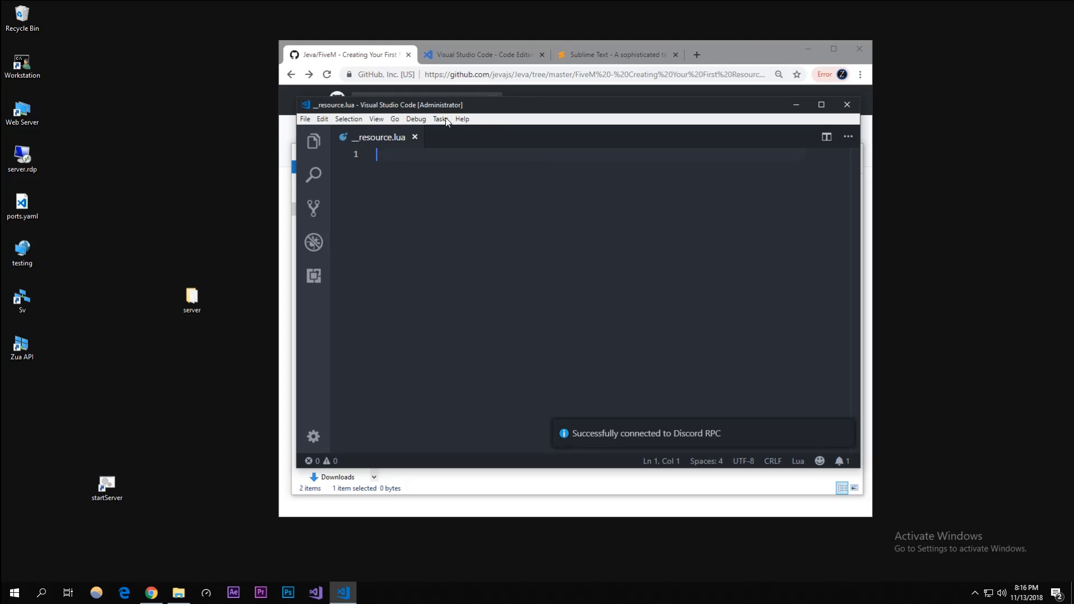
{"action": "left_click_drag", "start_coordinate": [739, 53], "coordinate": [717, 48]}
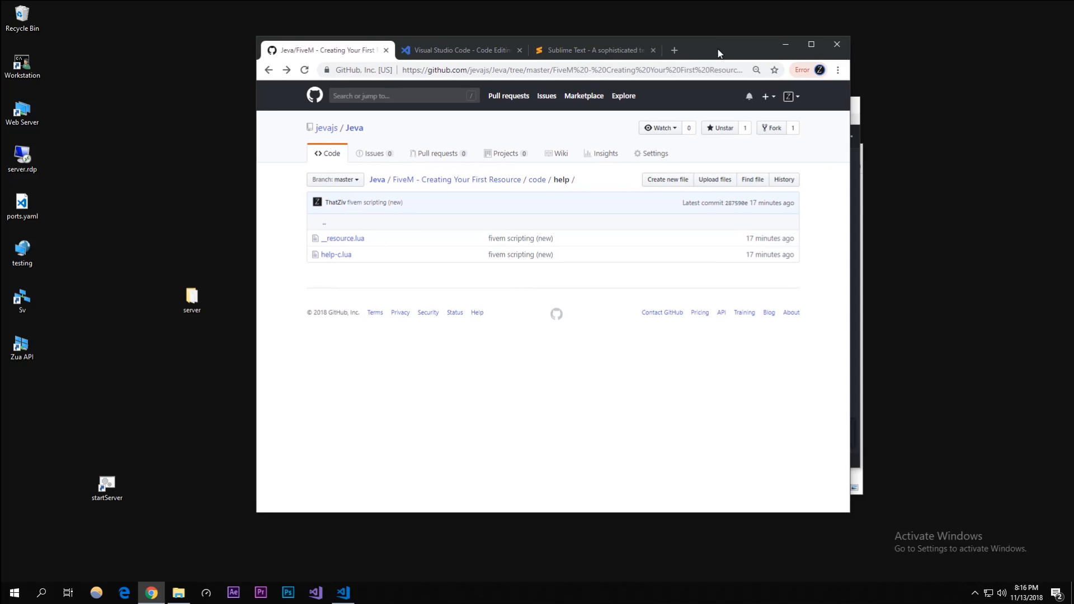
{"action": "left_click", "coordinate": [854, 231]}
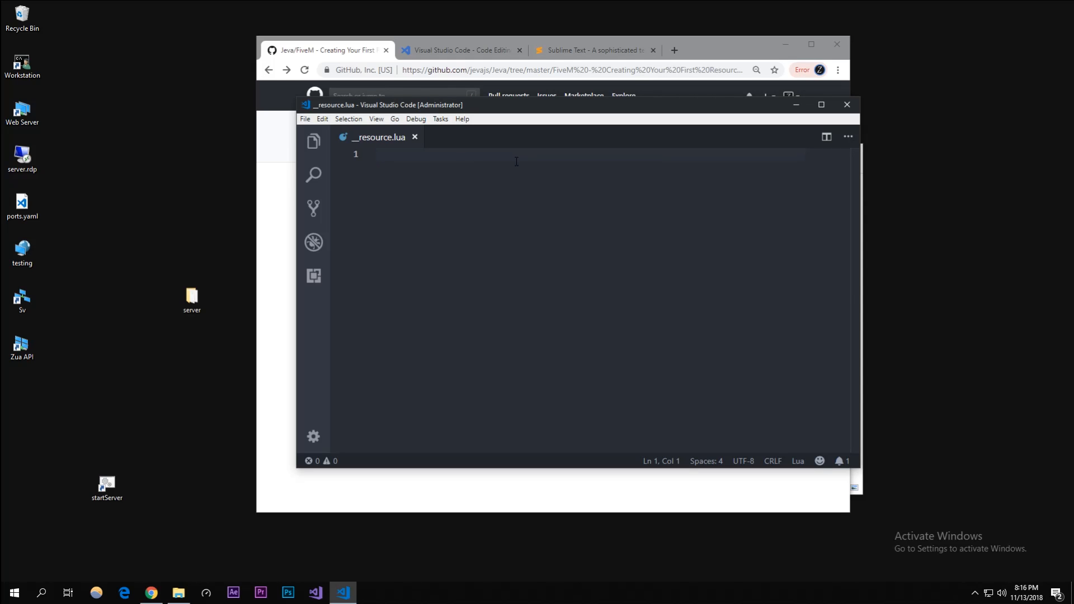
{"action": "type", "text": "res"}
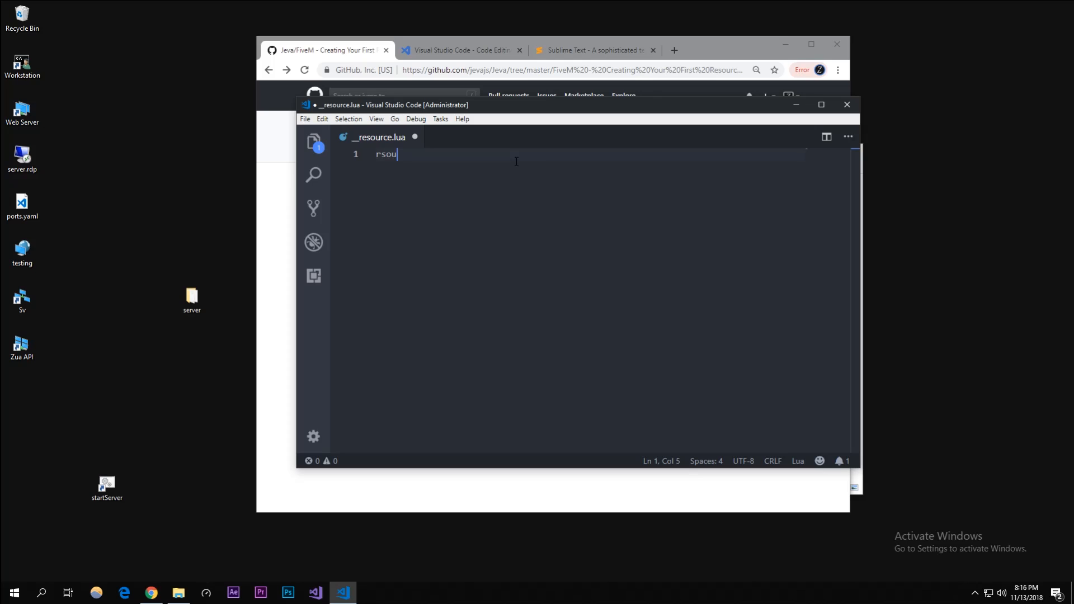
Write resource_manifest_version with the pasted GUID and dismiss the update notification.
{"action": "key", "text": "BackSpace"}
{"action": "key", "text": "BackSpace"}
{"action": "type", "text": "esolu"}
{"action": "key", "text": "BackSpace"}
{"action": "key", "text": "BackSpace"}
{"action": "key", "text": "BackSpace"}
{"action": "type", "text": "ouc"}
{"action": "key", "text": "BackSpace"}
{"action": "type", "text": "ce"}
{"action": "type", "text": "_"}
{"action": "type", "text": "manifest_"}
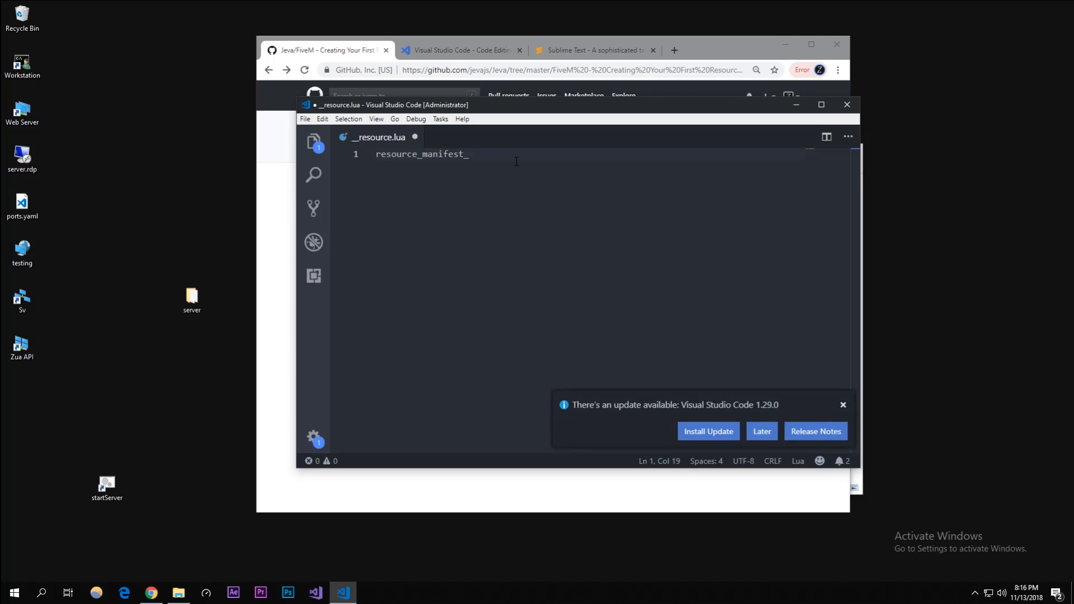
{"action": "type", "text": "version "}
{"action": "type", "text": "\""}
{"action": "type", "text": "44febabe-d386-4d18-afbe-5e627f4af937"}
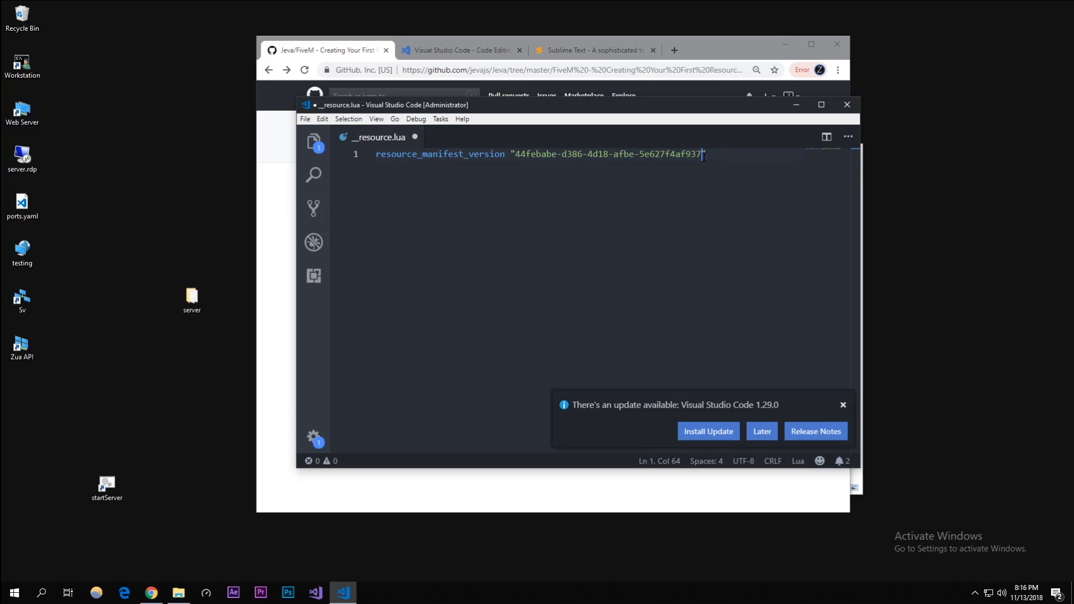
{"action": "key", "text": "ctrl+a"}
{"action": "left_click", "coordinate": [547, 153]}
{"action": "left_click", "coordinate": [842, 405]}
Add client_script "help-c.lua" on line 3 and save __resource.lua.
{"action": "left_click", "coordinate": [740, 160]}
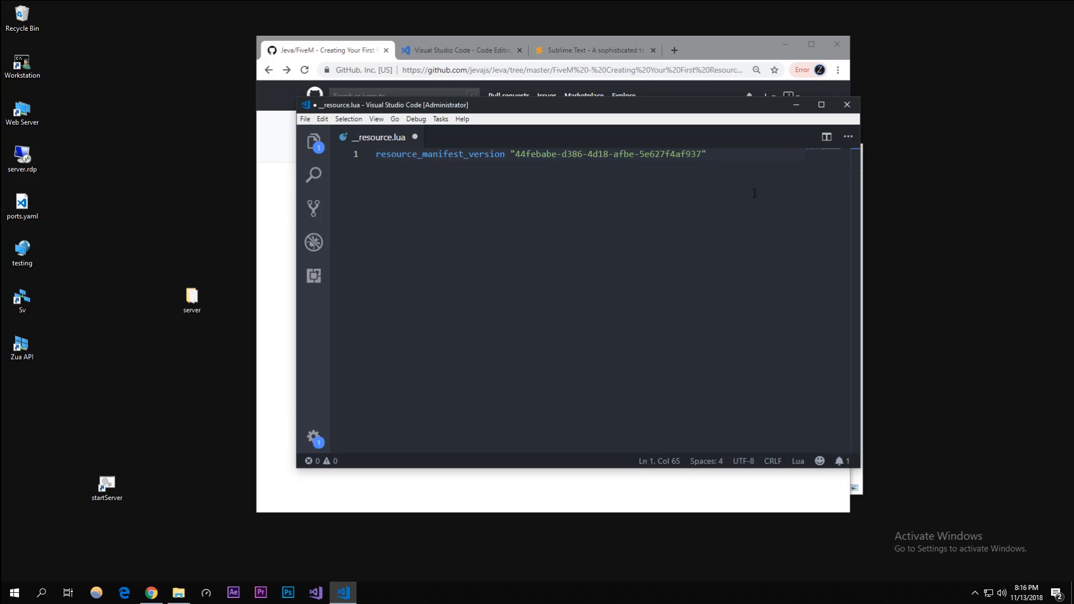
{"action": "key", "text": "Return"}
{"action": "key", "text": "Return"}
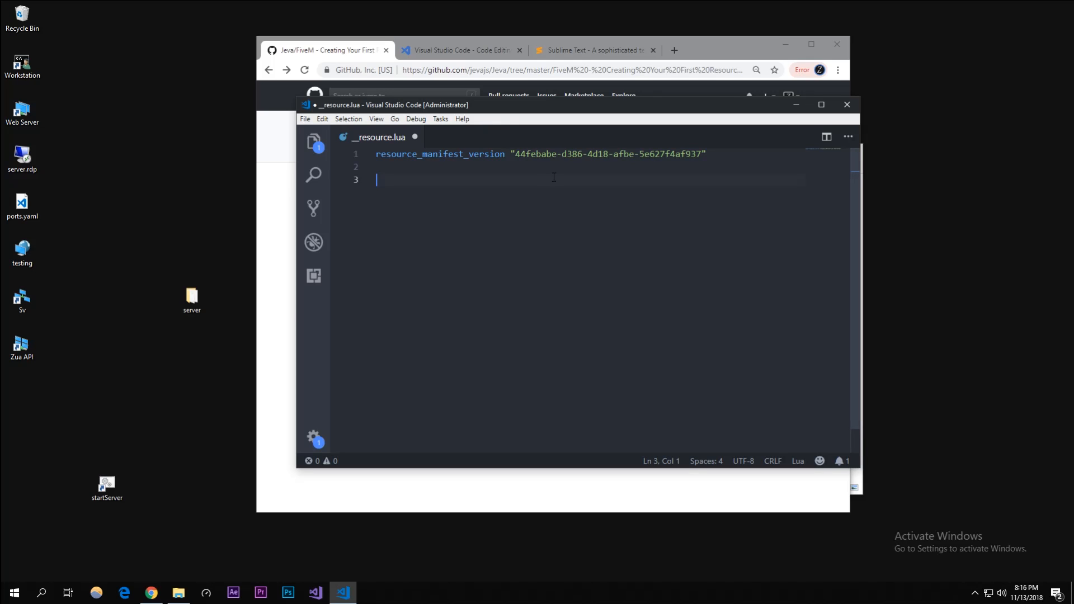
{"action": "type", "text": "client"}
{"action": "type", "text": "_script"}
{"action": "type", "text": "\""}
{"action": "type", "text": "help-c"}
{"action": "type", "text": ".lua"}
{"action": "key", "text": "End"}
{"action": "key", "text": "ctrl+s"}
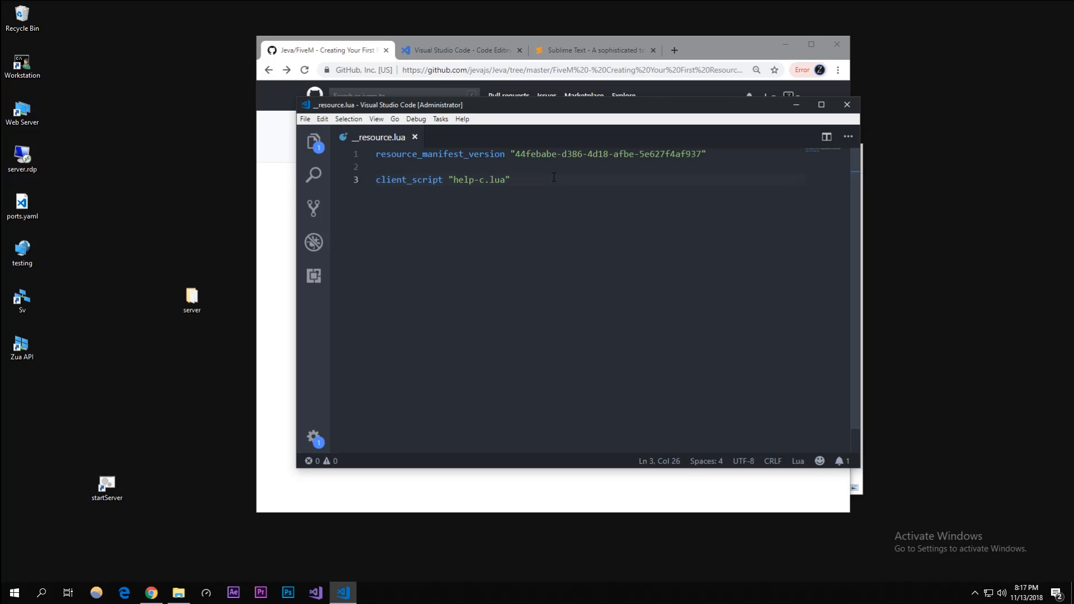
Move the editor aside and bring the help folder's File Explorer window forward.
{"action": "left_click_drag", "start_coordinate": [487, 105], "coordinate": [628, 124]}
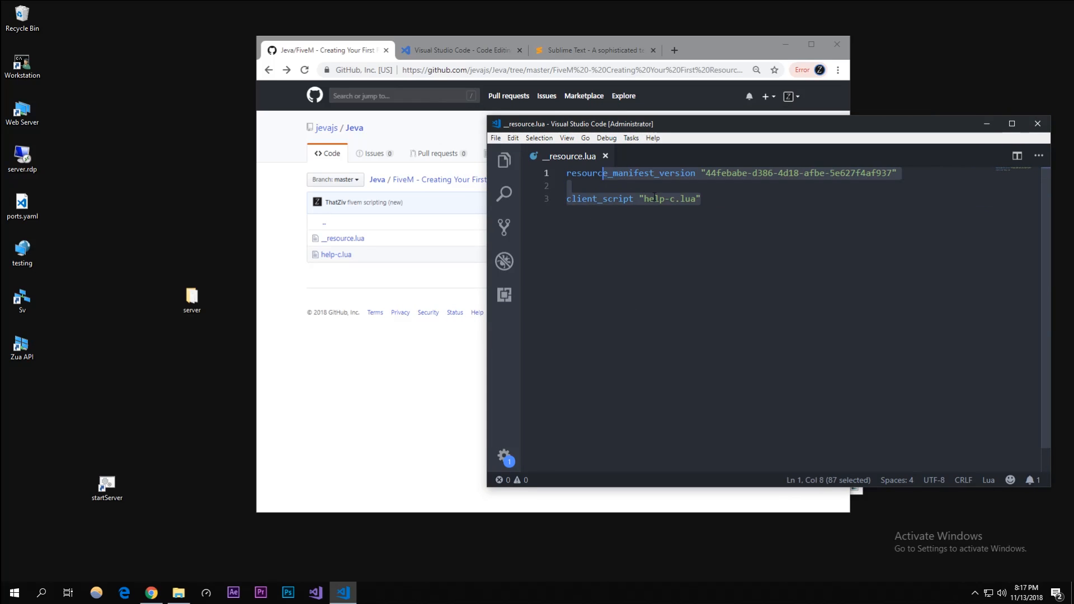
{"action": "key", "text": "shift+Left"}
{"action": "key", "text": "shift+Left"}
{"action": "key", "text": "shift+Left"}
{"action": "left_click", "coordinate": [178, 593]}
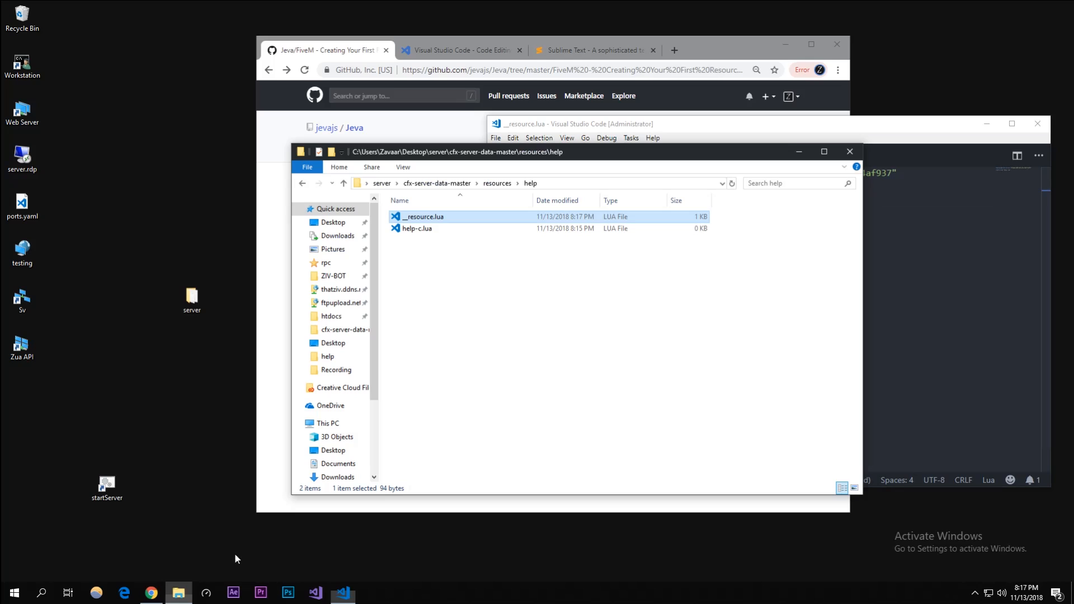
Open help-c.lua in VS Code and start a function msg() declaration.
{"action": "double_click", "coordinate": [417, 229]}
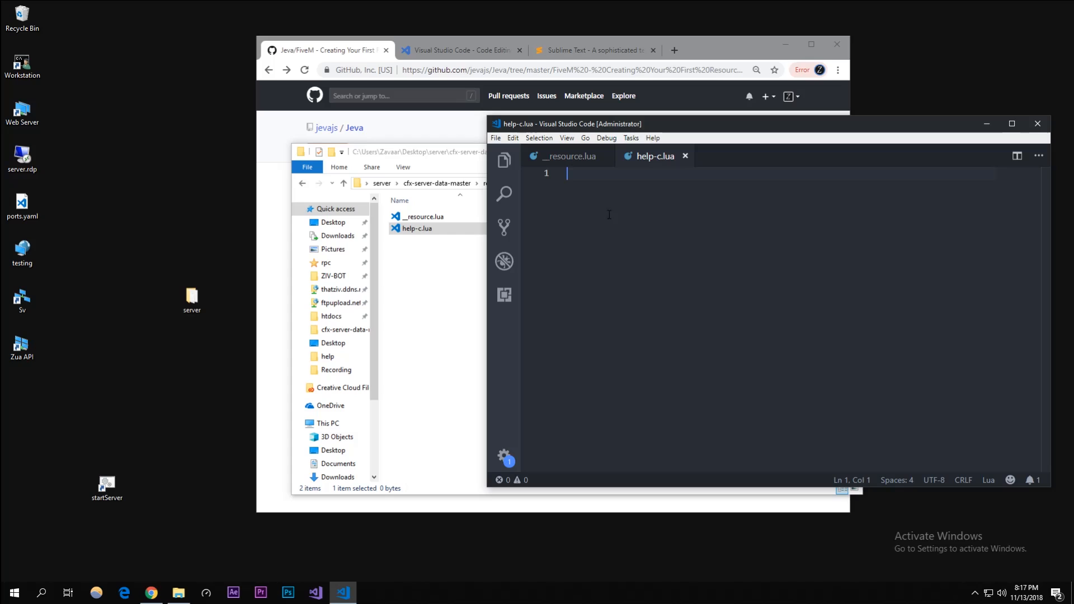
{"action": "type", "text": "function"}
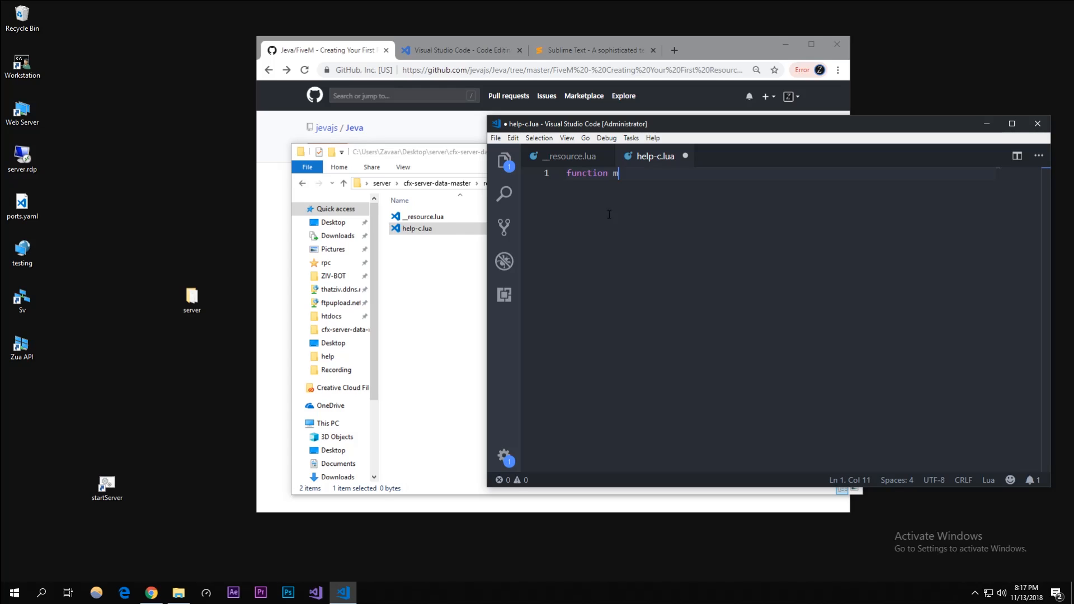
{"action": "type", "text": " msg"}
{"action": "type", "text": "()"}
Close msg with end and begin a TriggerEvent call on the indented body line.
{"action": "key", "text": "Return"}
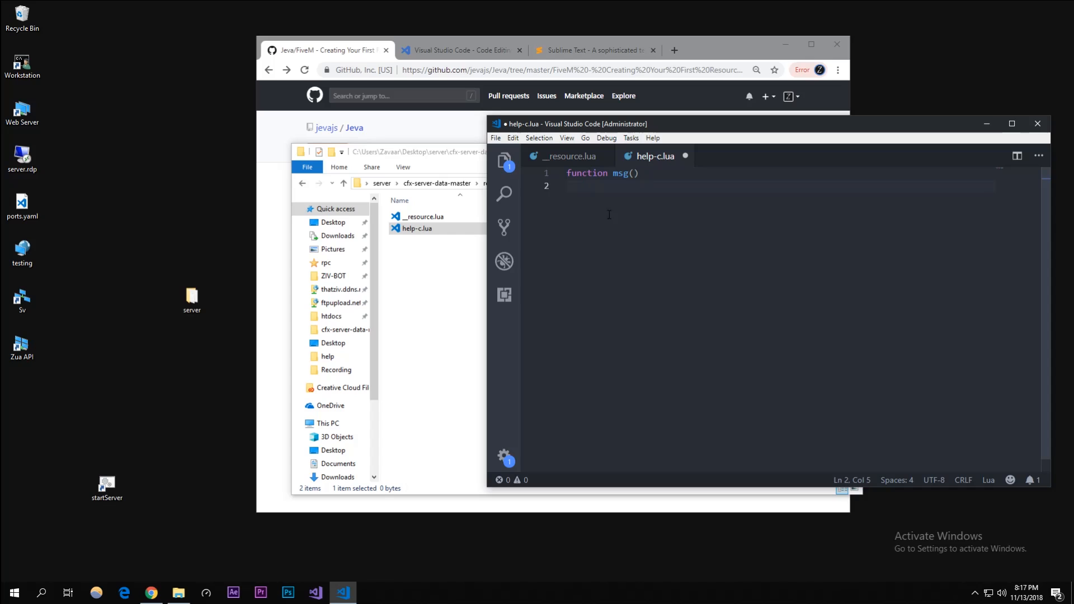
{"action": "key", "text": "BackSpace"}
{"action": "key", "text": "Return"}
{"action": "type", "text": "end"}
{"action": "key", "text": "Up"}
{"action": "key", "text": "Tab"}
{"action": "type", "text": "TriggerEne"}
{"action": "key", "text": "BackSpace"}
{"action": "key", "text": "BackSpace"}
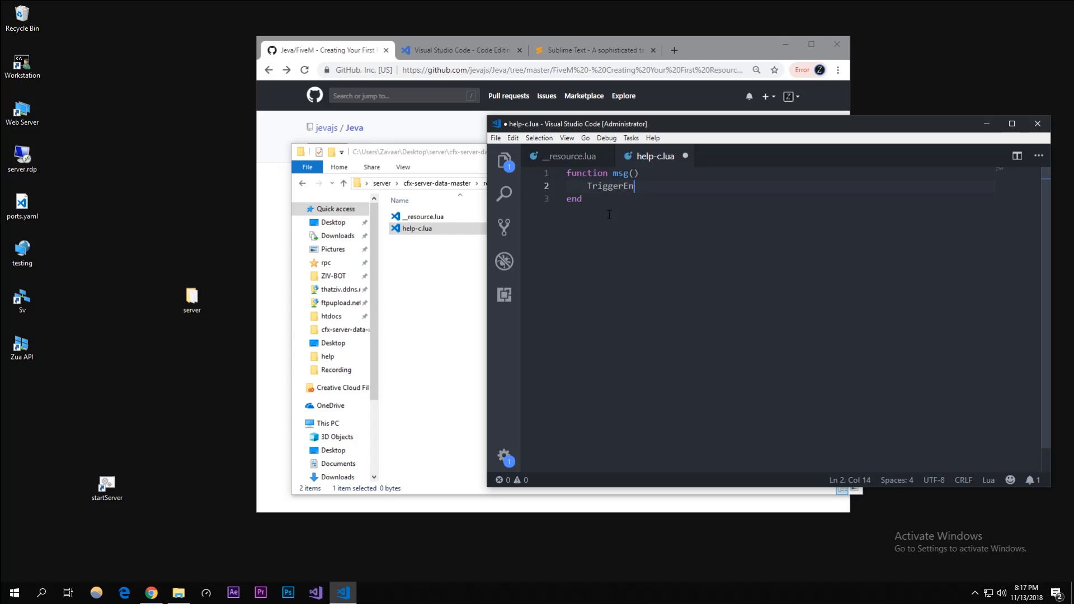
{"action": "type", "text": "vent(\""}
{"action": "type", "text": "chat"}
{"action": "type", "text": "Message"}
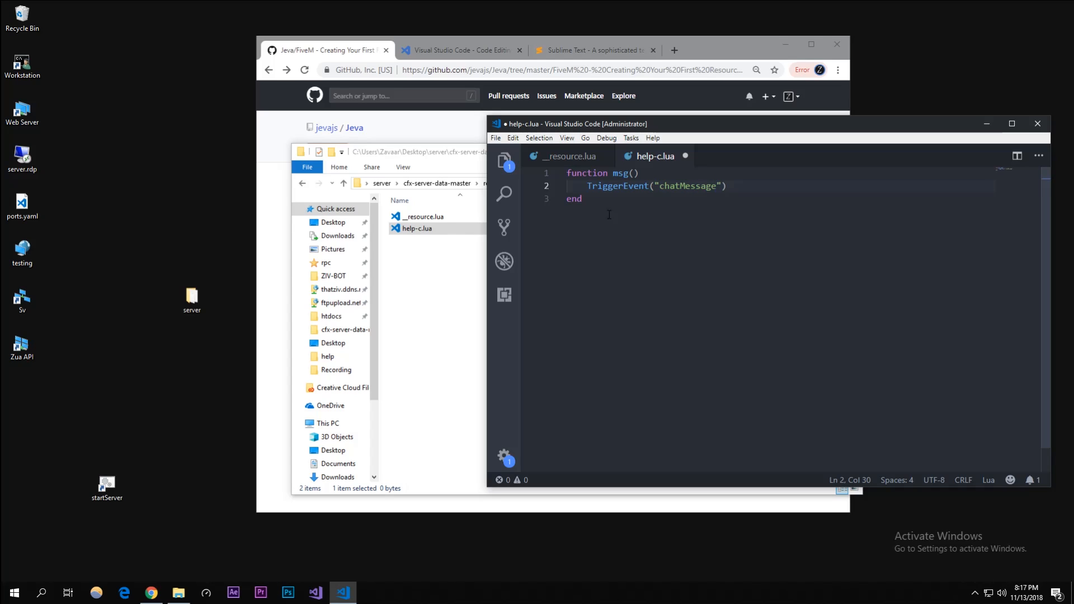
{"action": "type", "text": "\"m,"}
Pass "chatMessage", "[Server]" and the colour table {255,0,0} to TriggerEvent.
{"action": "key", "text": "BackSpace"}
{"action": "key", "text": "BackSpace"}
{"action": "type", "text": ", "}
{"action": "type", "text": "\""}
{"action": "type", "text": "[]"}
{"action": "key", "text": "Left"}
{"action": "type", "text": "Server"}
{"action": "key", "text": "Right"}
{"action": "key", "text": "Right"}
{"action": "type", "text": ", {"}
{"action": "key", "text": "BackSpace"}
{"action": "type", "text": "{255,"}
{"action": "type", "text": "0,0"}
Add a text argument to the TriggerEvent call and a text parameter to msg.
{"action": "left_click_drag", "start_coordinate": [778, 185], "coordinate": [737, 186]}
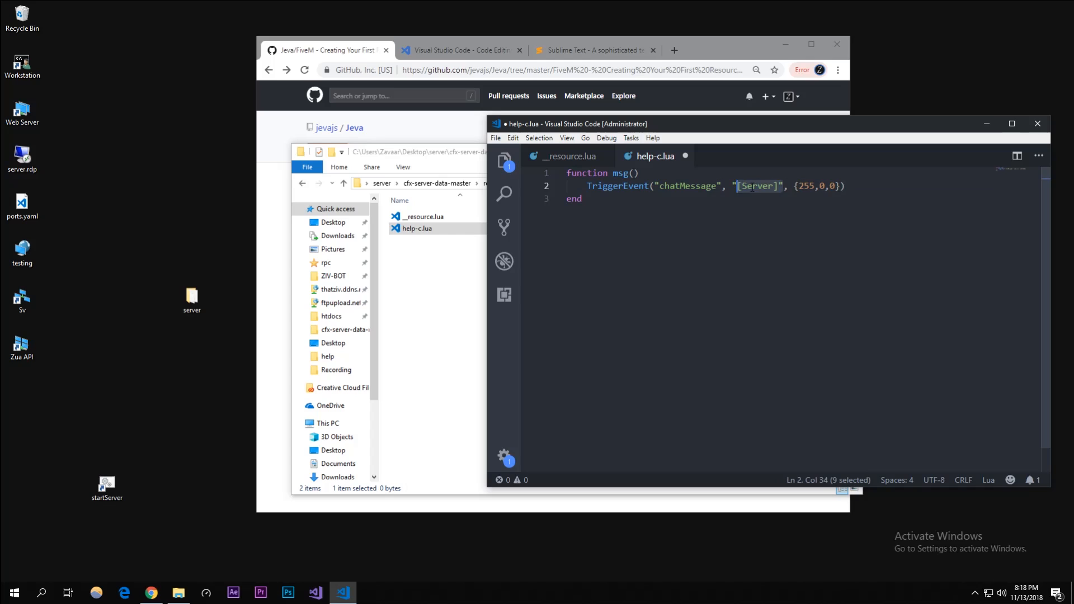
{"action": "left_click", "coordinate": [846, 187]}
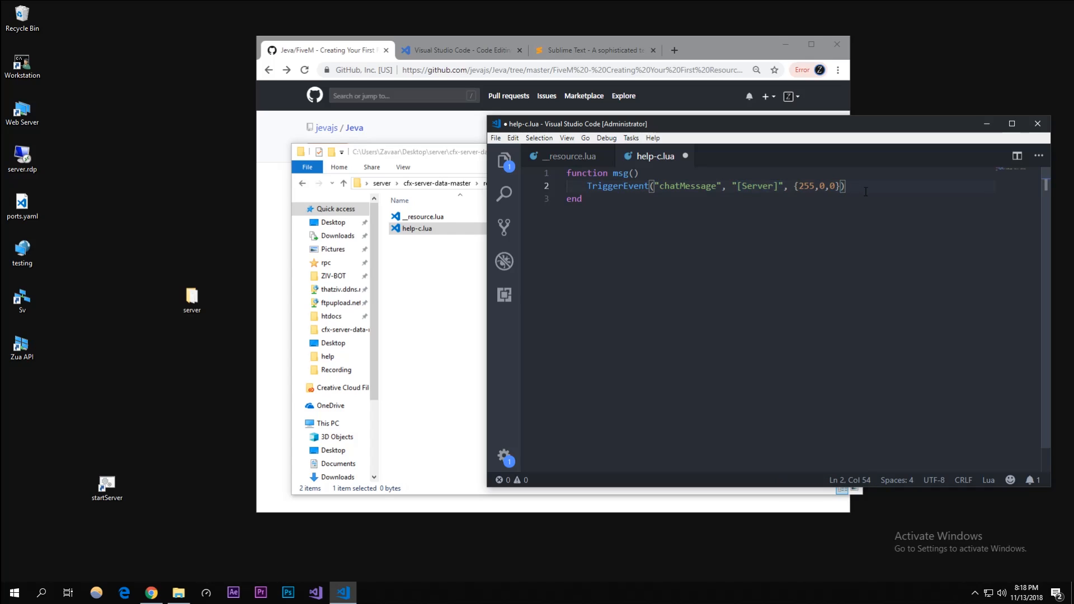
{"action": "type", "text": ", "}
{"action": "type", "text": "text"}
{"action": "left_click", "coordinate": [634, 173]}
{"action": "type", "text": "text"}
{"action": "key", "text": "Escape"}
Insert blank lines above the msg function and return to the top of the file.
{"action": "key", "text": "Down"}
{"action": "key", "text": "Down"}
{"action": "key", "text": "Up"}
{"action": "key", "text": "Up"}
{"action": "key", "text": "Left"}
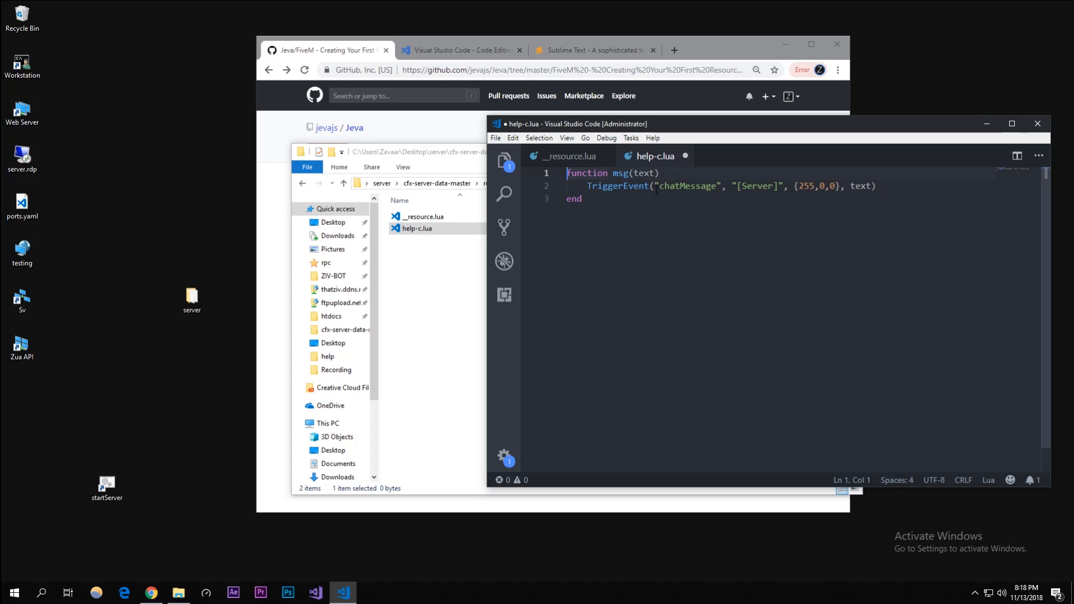
{"action": "key", "text": "Return"}
{"action": "key", "text": "Return"}
{"action": "key", "text": "Up"}
{"action": "key", "text": "Up"}
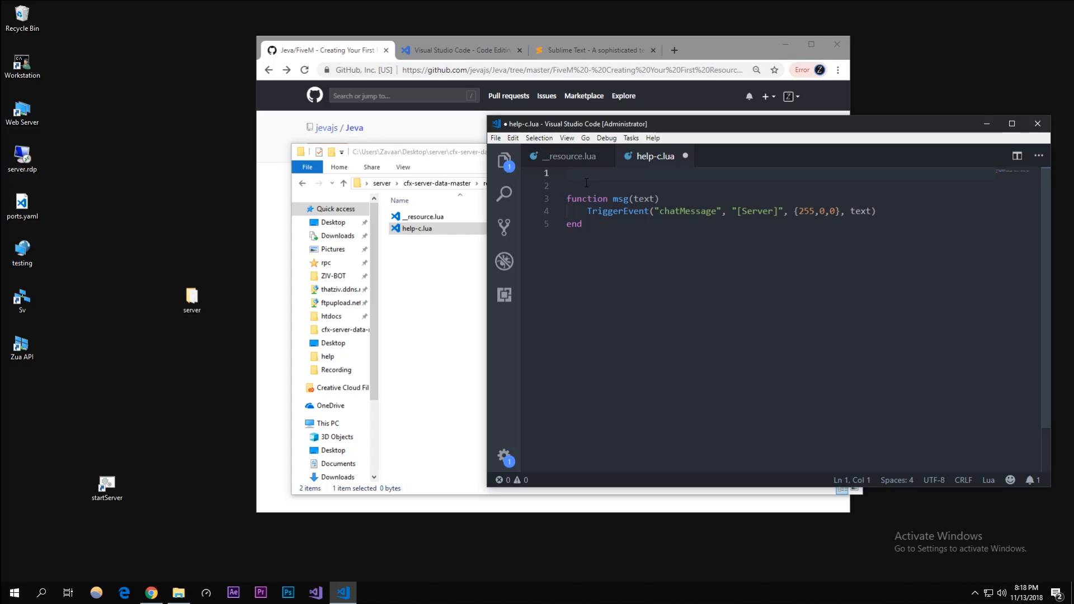
{"action": "type", "text": "Reg"}
{"action": "type", "text": "isterCommand"}
{"action": "type", "text": "("}
{"action": "type", "text": "\"he"}
{"action": "type", "text": "lp\""}
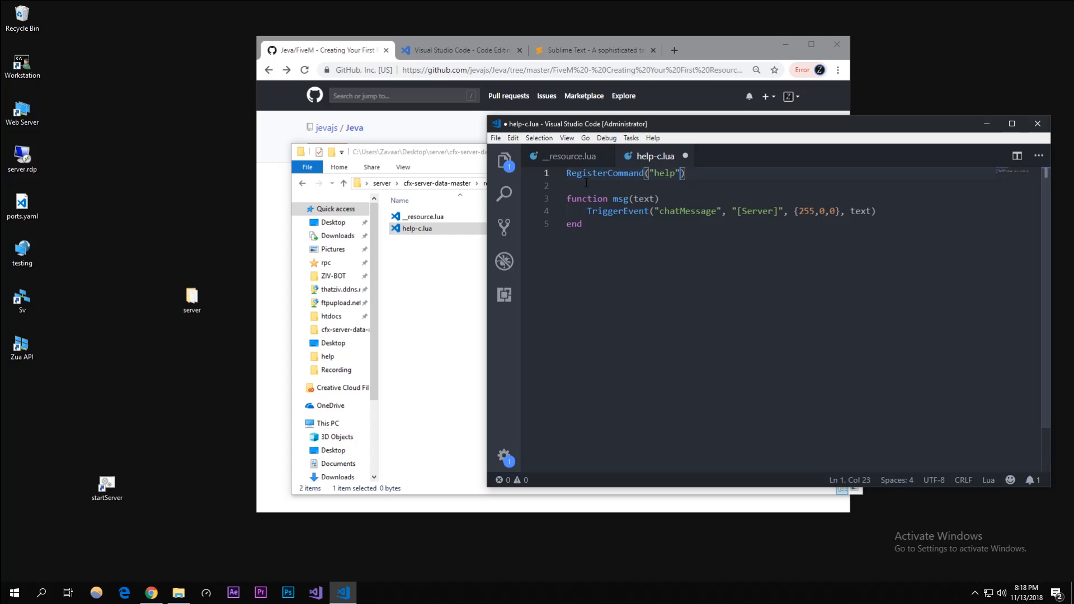
{"action": "type", "text": ", function"}
{"action": "type", "text": "("}
{"action": "type", "text": ")"}
Write RegisterCommand("help", function() … end, false) with an indented empty body line.
{"action": "key", "text": "Return"}
{"action": "key", "text": "Return"}
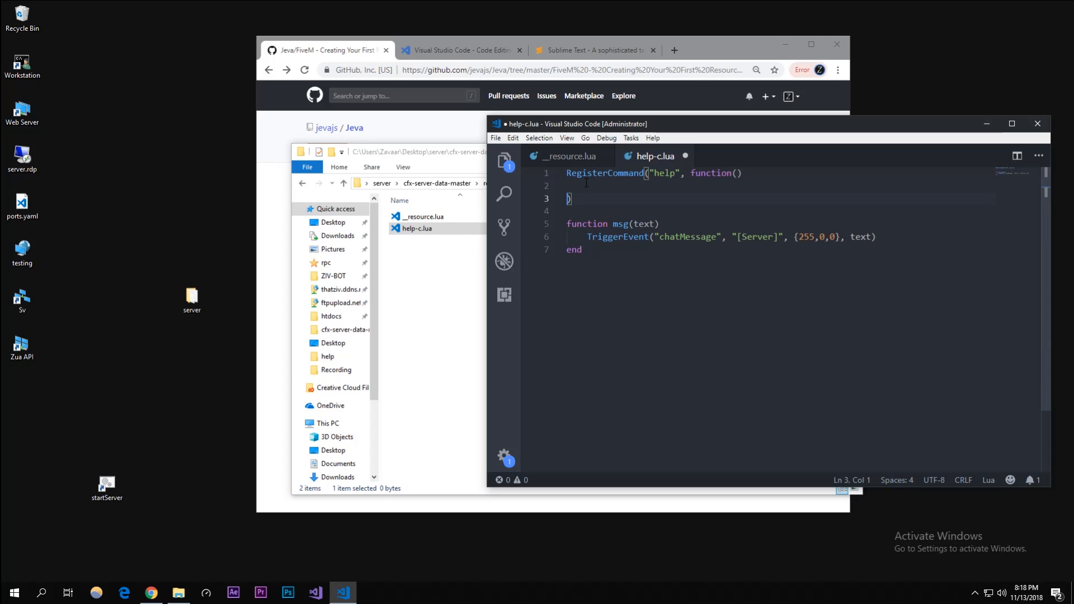
{"action": "type", "text": "end"}
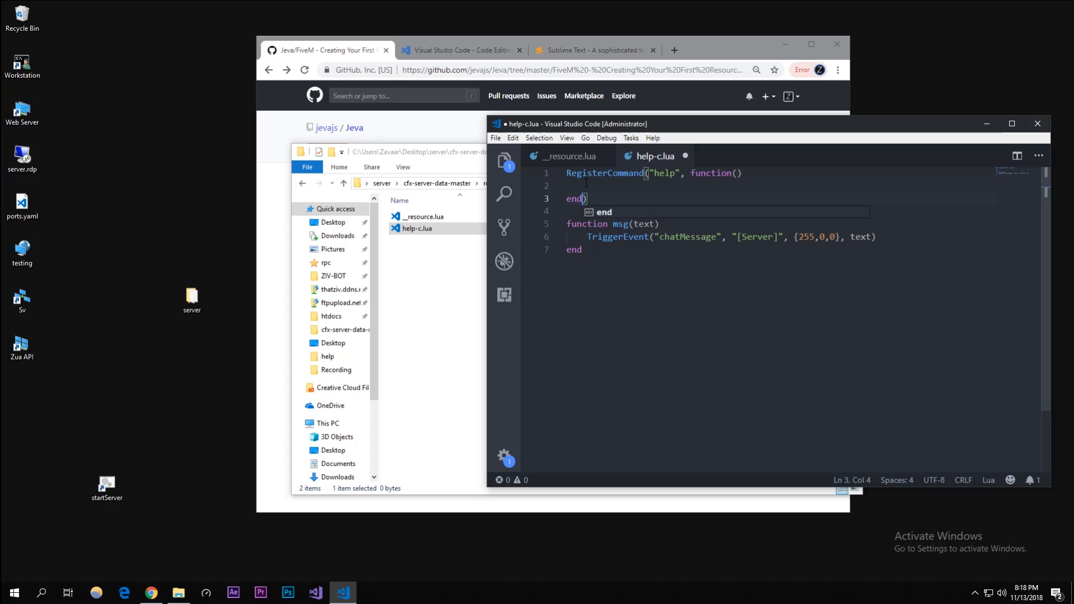
{"action": "type", "text": ", falsee"}
{"action": "key", "text": "BackSpace"}
{"action": "key", "text": "Up"}
{"action": "key", "text": "Tab"}
{"action": "type", "text": "msg"}
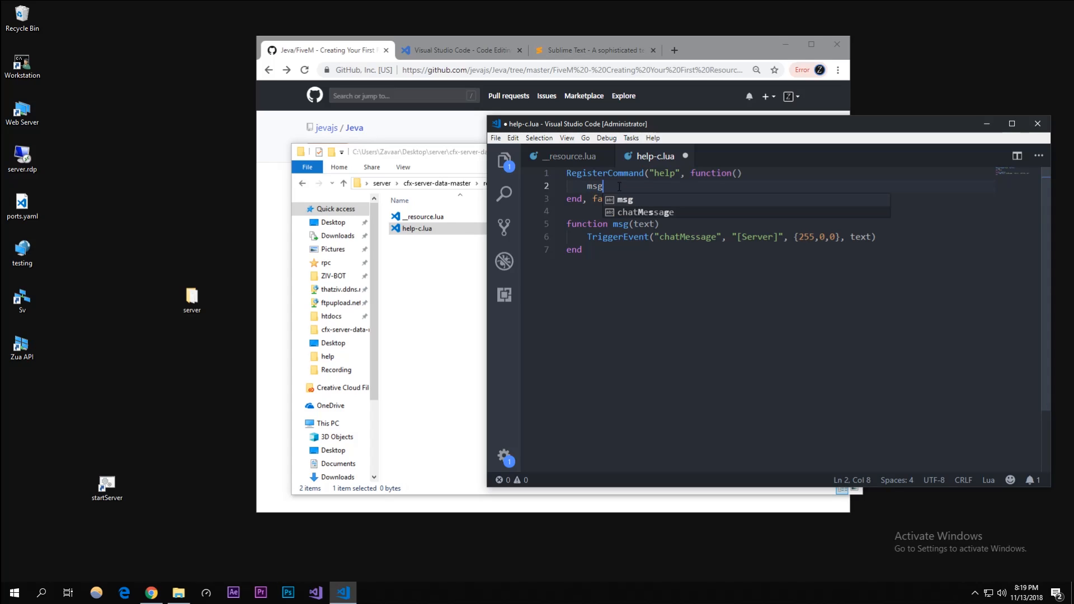
{"action": "type", "text": "("}
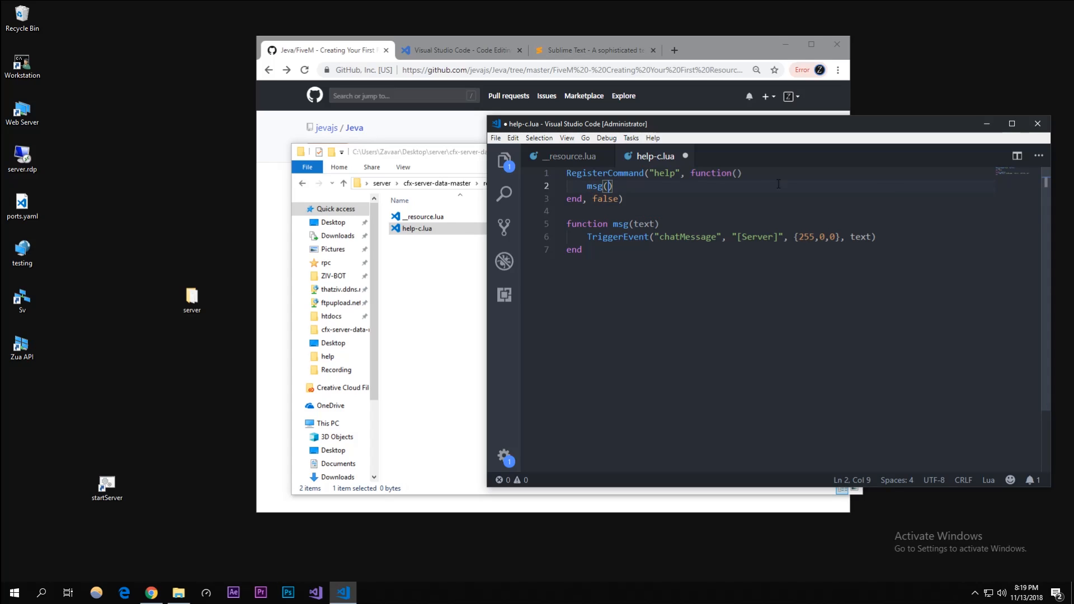
Pass text to the chat event instead of the "asidhasd" placeholder and start a quoted string in msg().
{"action": "double_click", "coordinate": [862, 238]}
{"action": "key", "text": "BackSpace"}
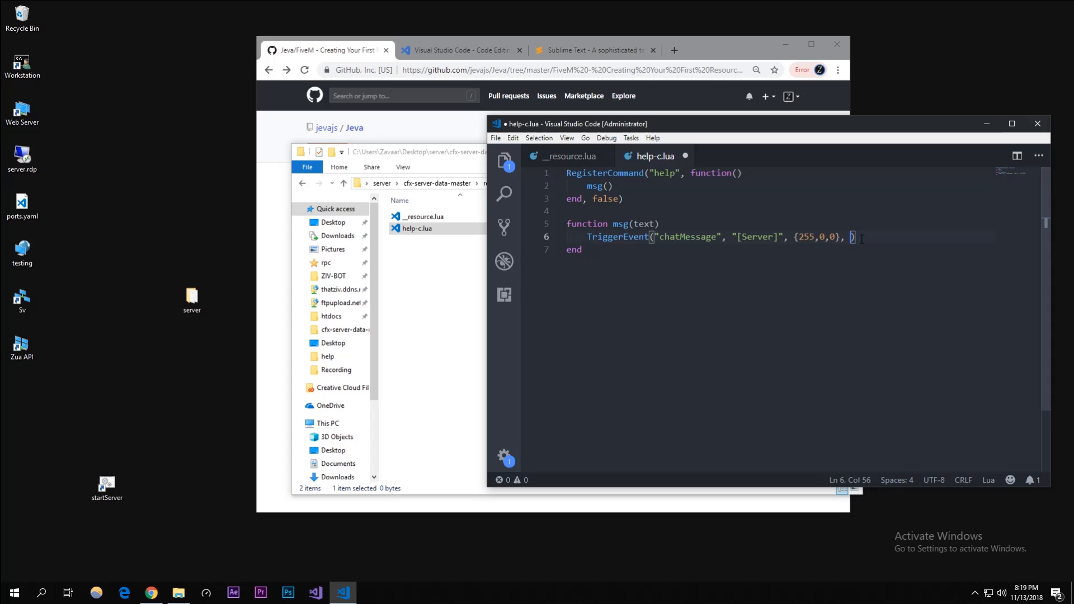
{"action": "type", "text": "\"asidhasd"}
{"action": "double_click", "coordinate": [876, 237]}
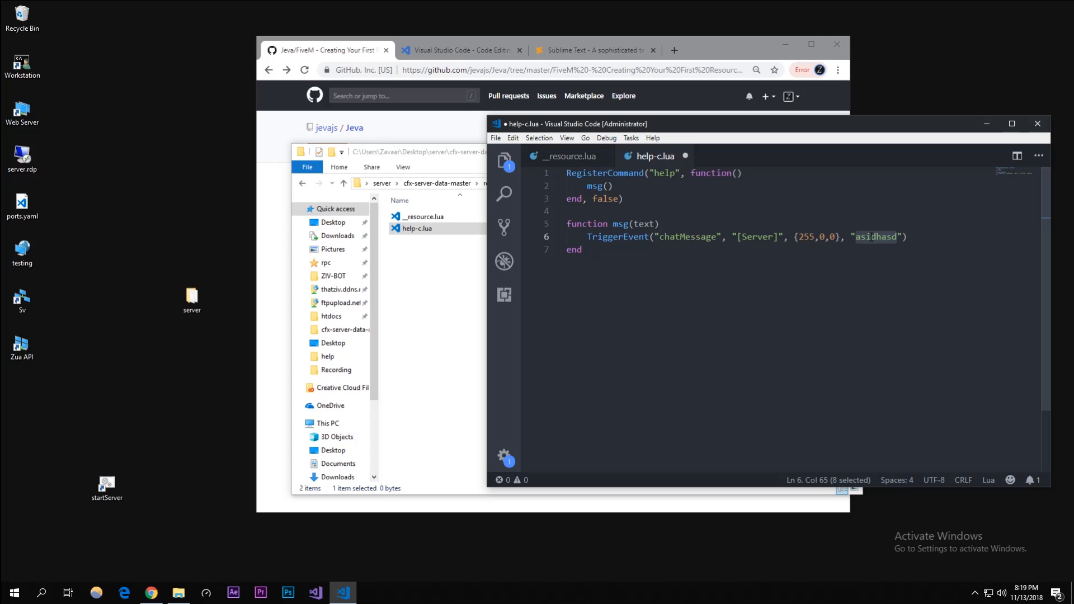
{"action": "key", "text": "BackSpace"}
{"action": "key", "text": "BackSpace"}
{"action": "type", "text": "te"}
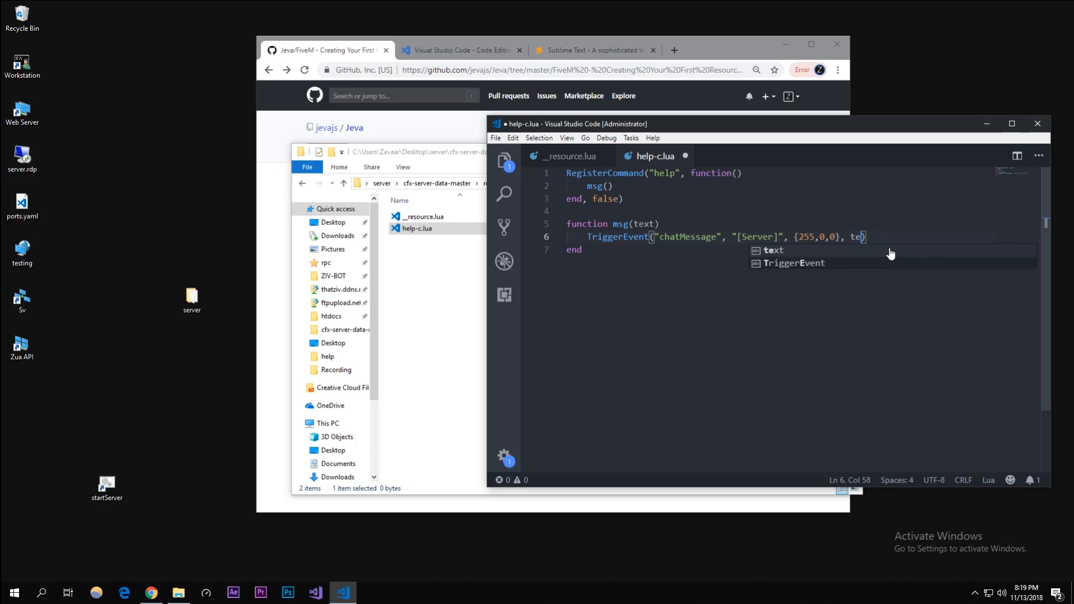
{"action": "type", "text": "xt"}
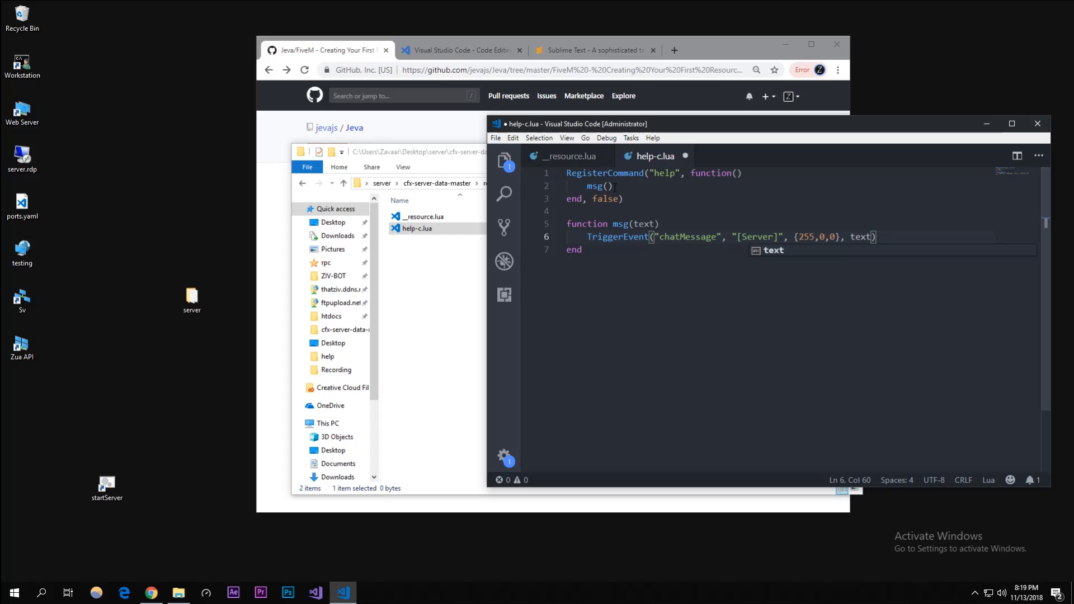
{"action": "left_click", "coordinate": [607, 185]}
{"action": "type", "text": "\""}
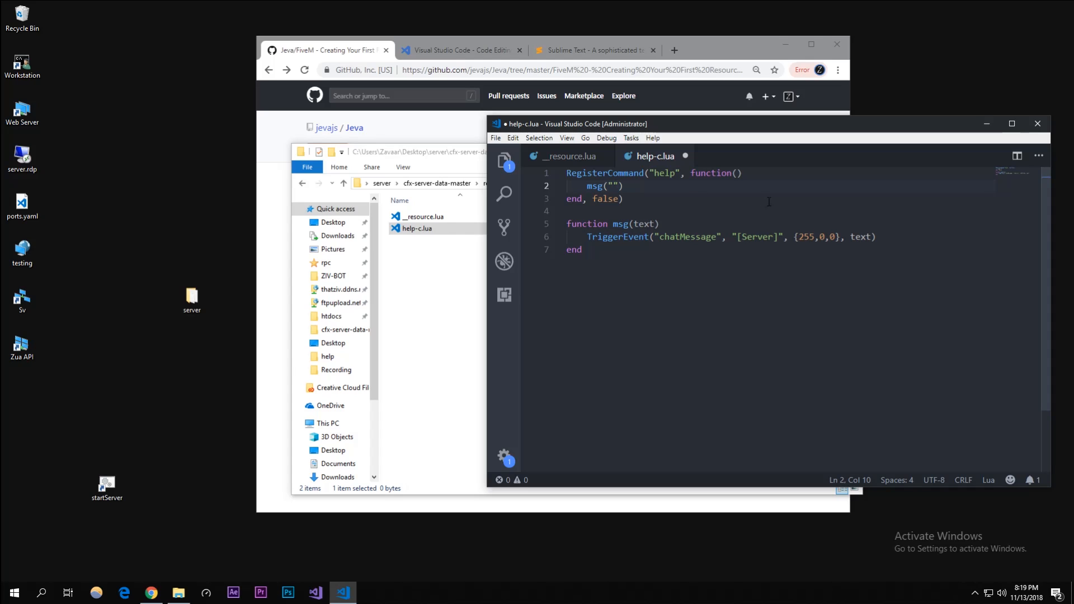
{"action": "type", "text": "Server's "}
{"action": "type", "text": "Discord: disco"}
{"action": "type", "text": "rd.gg/sajdh"}
Add msg("Server's Discord: discord.gg/sajdh") and msg("Server's Website: website.com"), then save help-c.lua.
{"action": "key", "text": "End"}
{"action": "key", "text": "Return"}
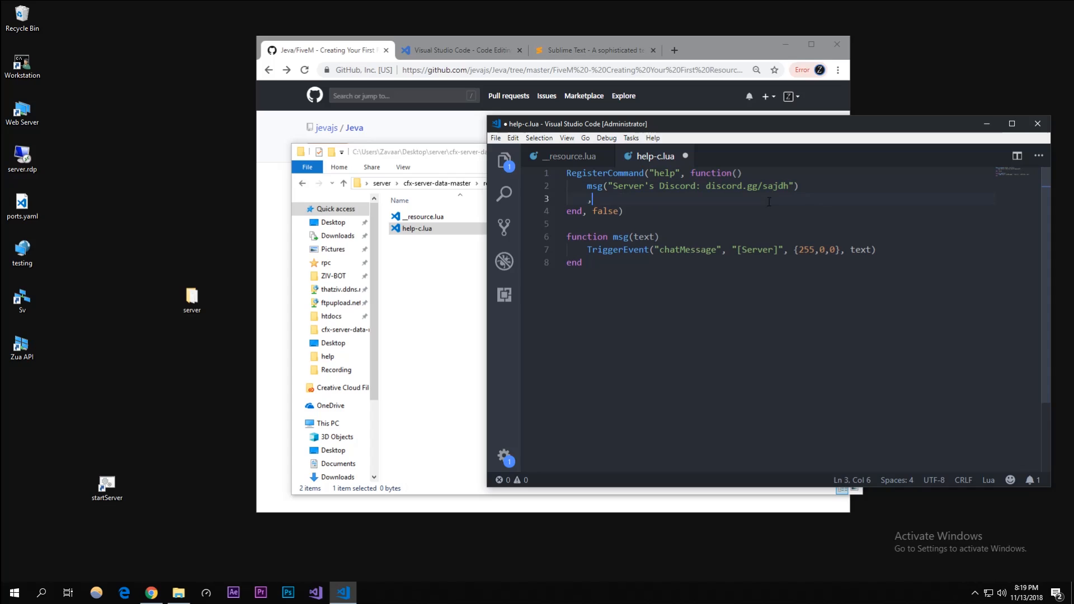
{"action": "type", "text": ",s"}
{"action": "key", "text": "BackSpace"}
{"action": "key", "text": "BackSpace"}
{"action": "type", "text": "msg("}
{"action": "type", "text": "\""}
{"action": "type", "text": "Server's w"}
{"action": "type", "text": "ens"}
{"action": "key", "text": "BackSpace"}
{"action": "key", "text": "BackSpace"}
{"action": "type", "text": "bsite"}
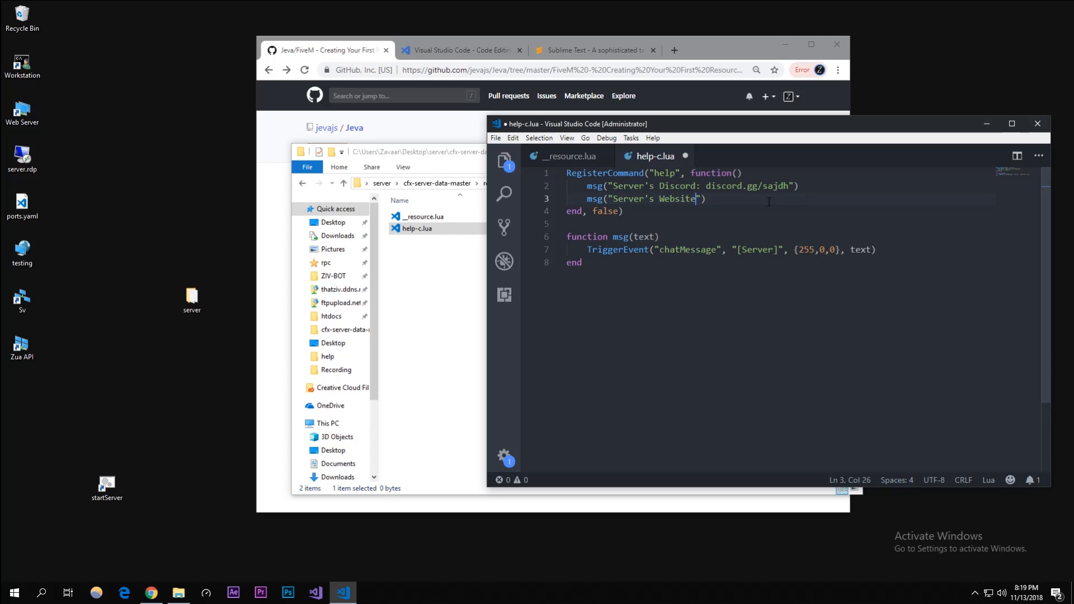
{"action": "type", "text": ": "}
{"action": "type", "text": "\""}
{"action": "key", "text": "BackSpace"}
{"action": "type", "text": "\"\""}
{"action": "key", "text": "BackSpace"}
{"action": "key", "text": "BackSpace"}
{"action": "type", "text": "www"}
{"action": "key", "text": "BackSpace"}
{"action": "key", "text": "BackSpace"}
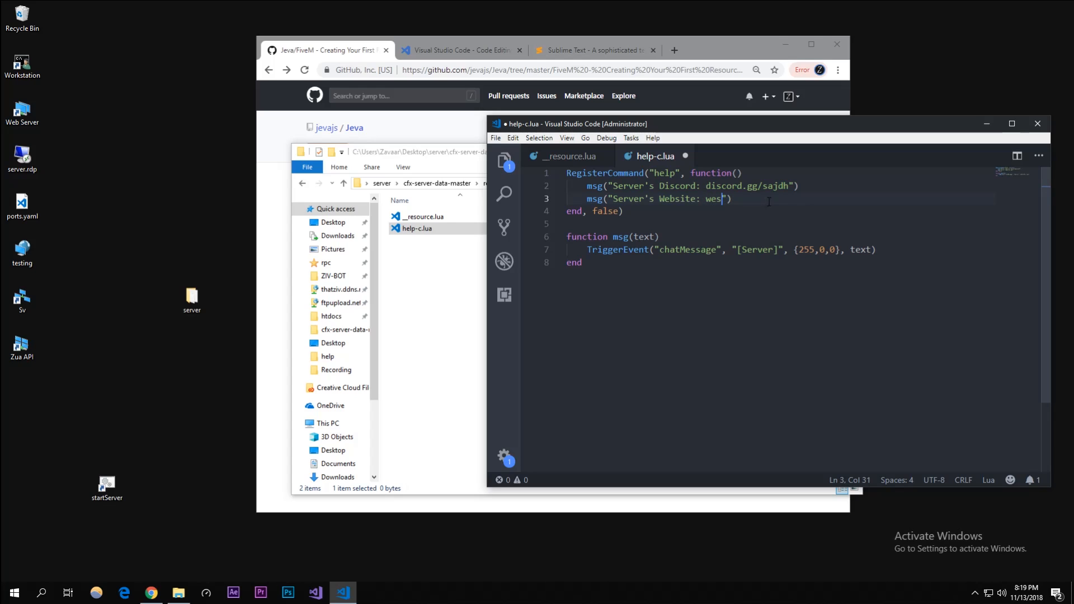
{"action": "type", "text": "ebsite"}
{"action": "type", "text": ".com"}
{"action": "key", "text": "ctrl+s"}
{"action": "key", "text": "Down"}
{"action": "key", "text": "Down"}
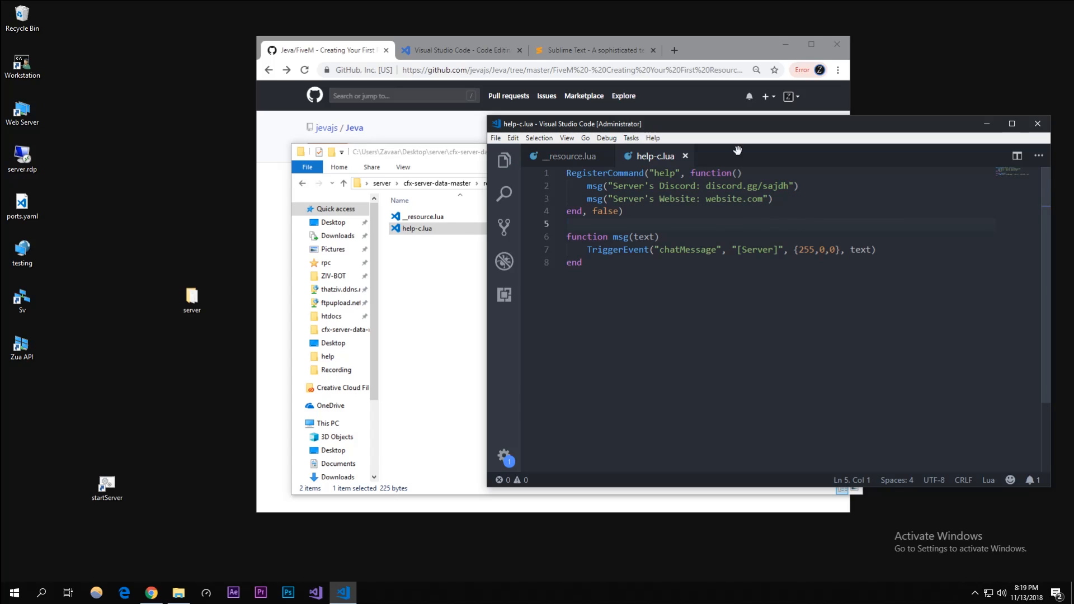
Minimize Chrome, reposition the editor, and navigate File Explorer up to cfx-server-data-master.
{"action": "left_click_drag", "start_coordinate": [713, 130], "coordinate": [758, 138]}
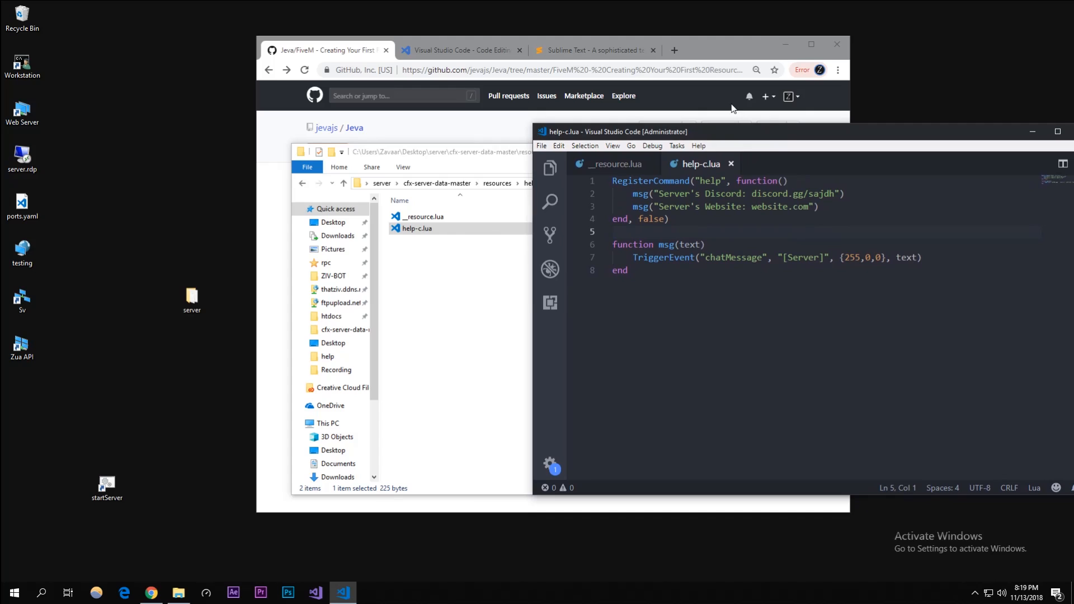
{"action": "left_click", "coordinate": [794, 39]}
{"action": "left_click_drag", "start_coordinate": [729, 132], "coordinate": [718, 115]}
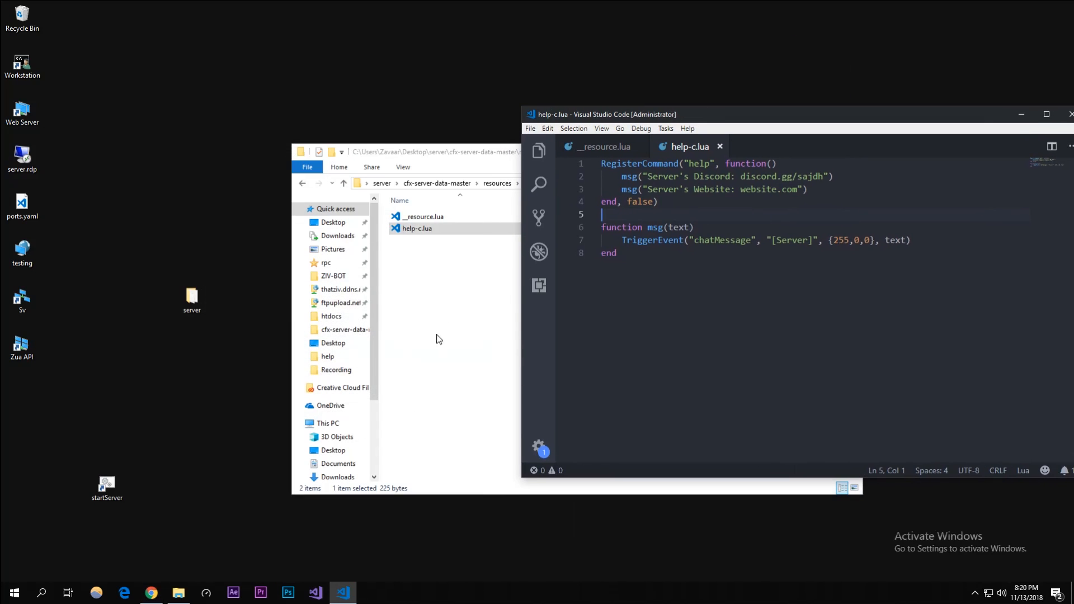
{"action": "left_click", "coordinate": [449, 277]}
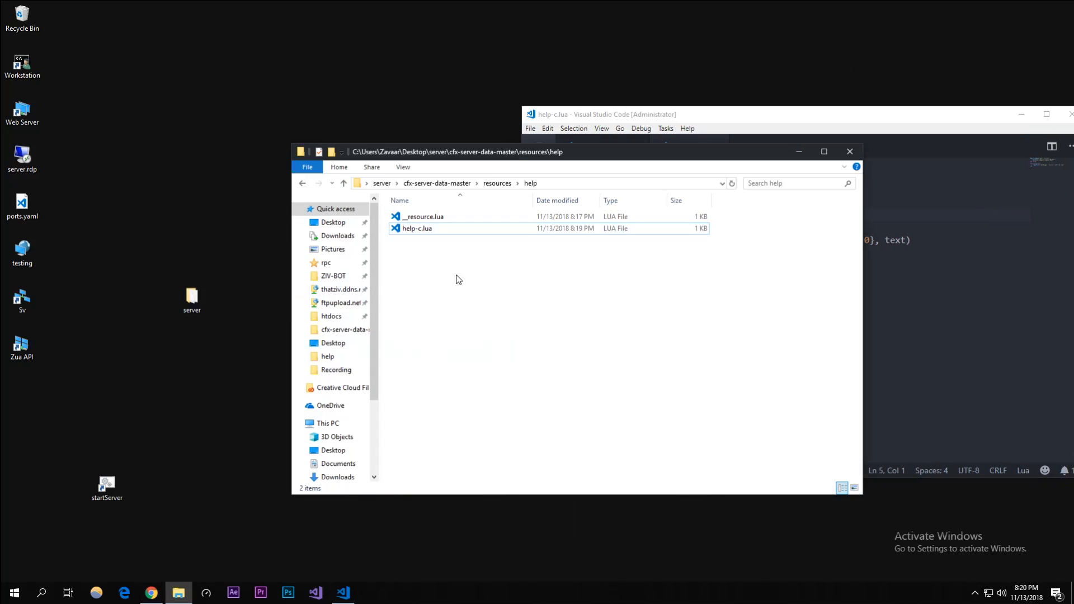
{"action": "left_click", "coordinate": [437, 182]}
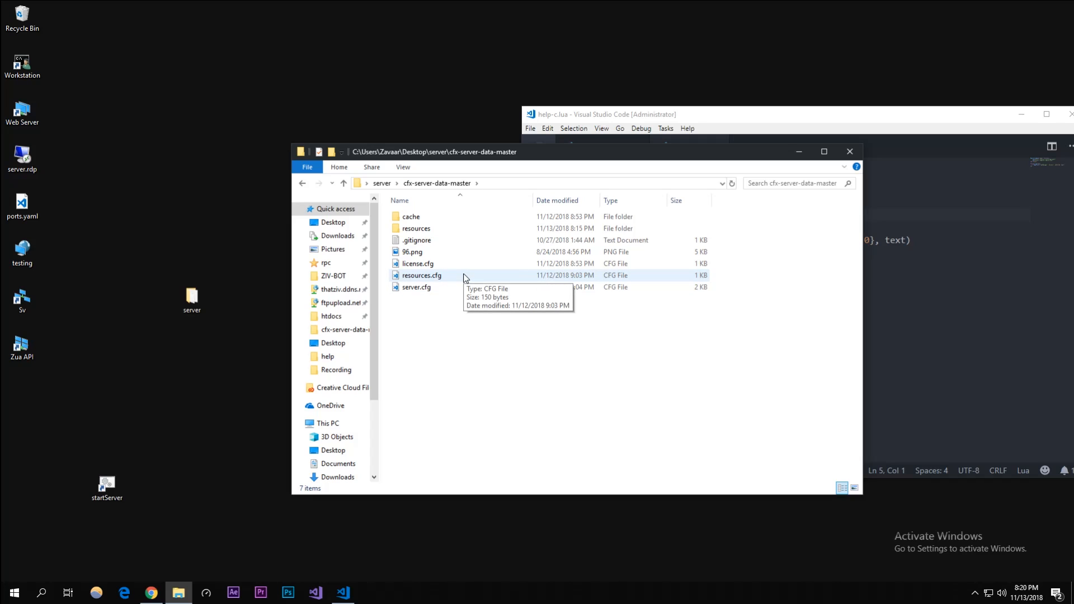
Append '# Our resources' and 'start help' to the end of resources.cfg, checking the resources folder name.
{"action": "double_click", "coordinate": [434, 279]}
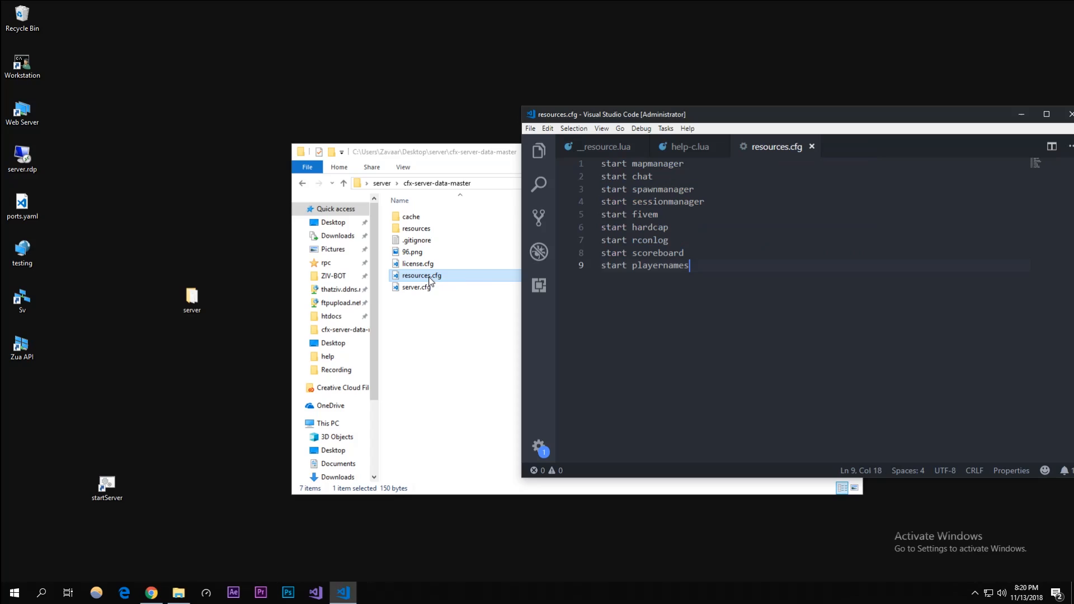
{"action": "left_click", "coordinate": [707, 266]}
{"action": "key", "text": "Return"}
{"action": "type", "text": "#"}
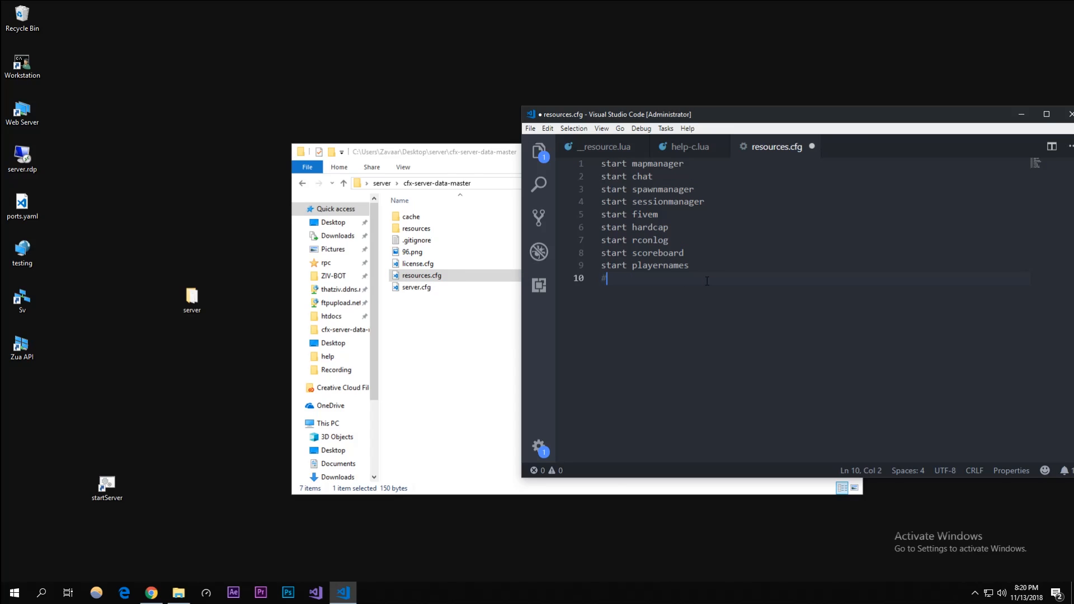
{"action": "key", "text": "shift+Up"}
{"action": "key", "text": "shift+Up"}
{"action": "key", "text": "shift+Up"}
{"action": "key", "text": "Up"}
{"action": "left_click", "coordinate": [695, 287]}
{"action": "type", "text": "Our resourc"}
{"action": "type", "text": "es"}
{"action": "key", "text": "Return"}
{"action": "type", "text": "st"}
{"action": "left_click", "coordinate": [434, 232]}
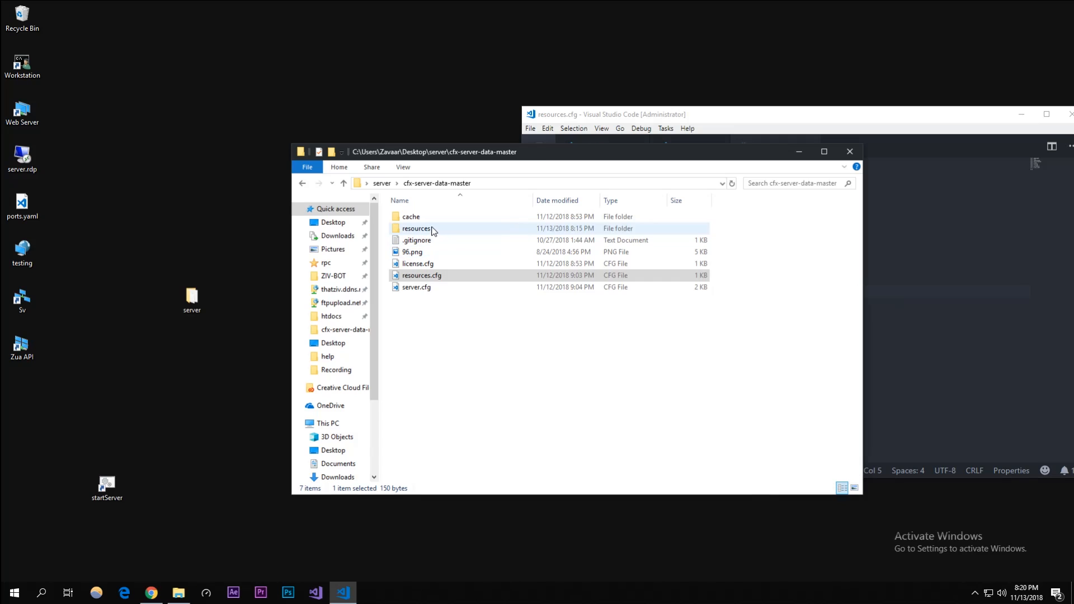
{"action": "double_click", "coordinate": [434, 232]}
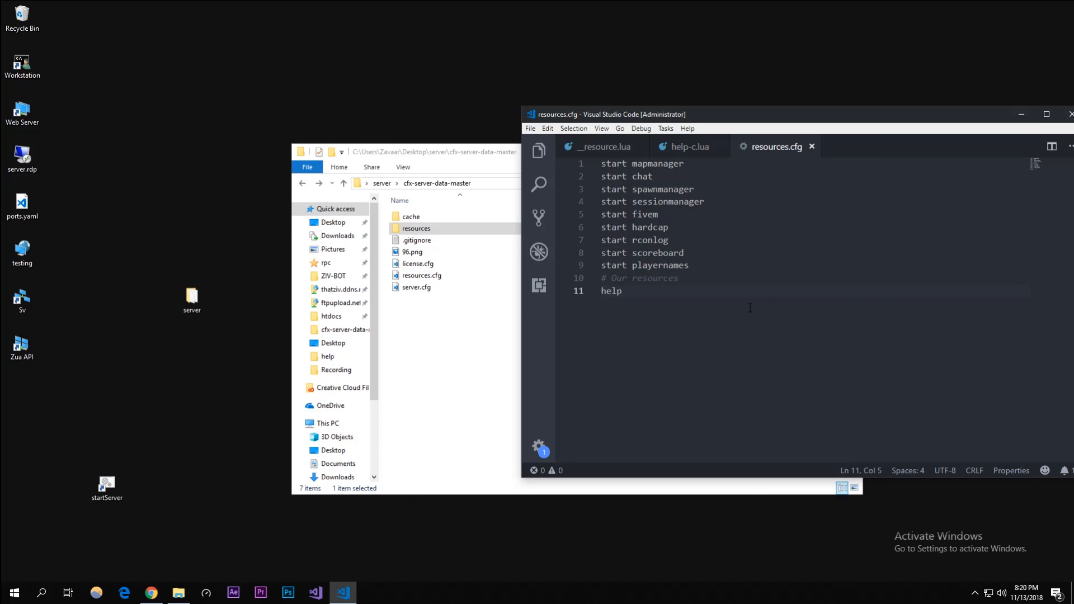
{"action": "left_click", "coordinate": [599, 294]}
{"action": "type", "text": "start"}
Launch the local FiveM server from the startServer desktop shortcut.
{"action": "left_click", "coordinate": [104, 502]}
{"action": "double_click", "coordinate": [106, 486]}
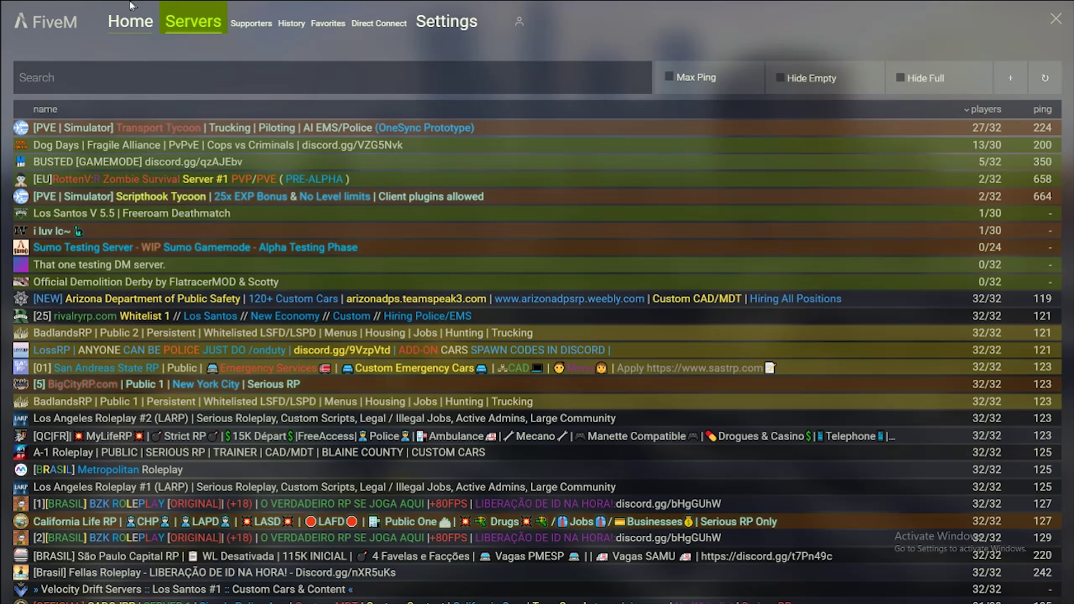
Switch the FiveM client to its Home page once the console reports help started.
{"action": "left_click", "coordinate": [131, 21]}
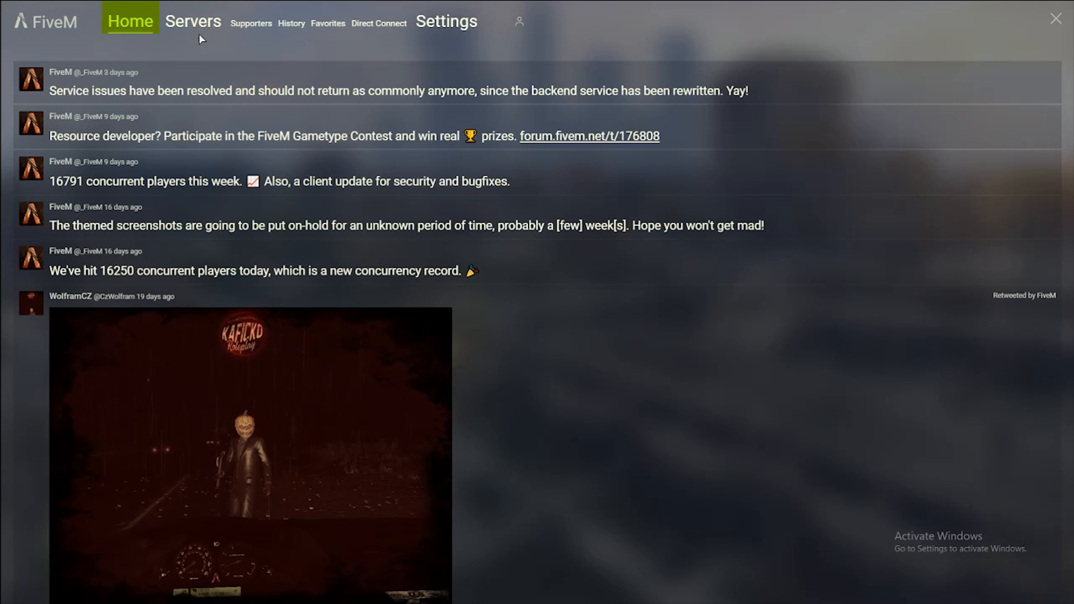
Direct Connect to 127.0.0.1 and join the Jeva Tutorial server.
{"action": "left_click", "coordinate": [379, 22]}
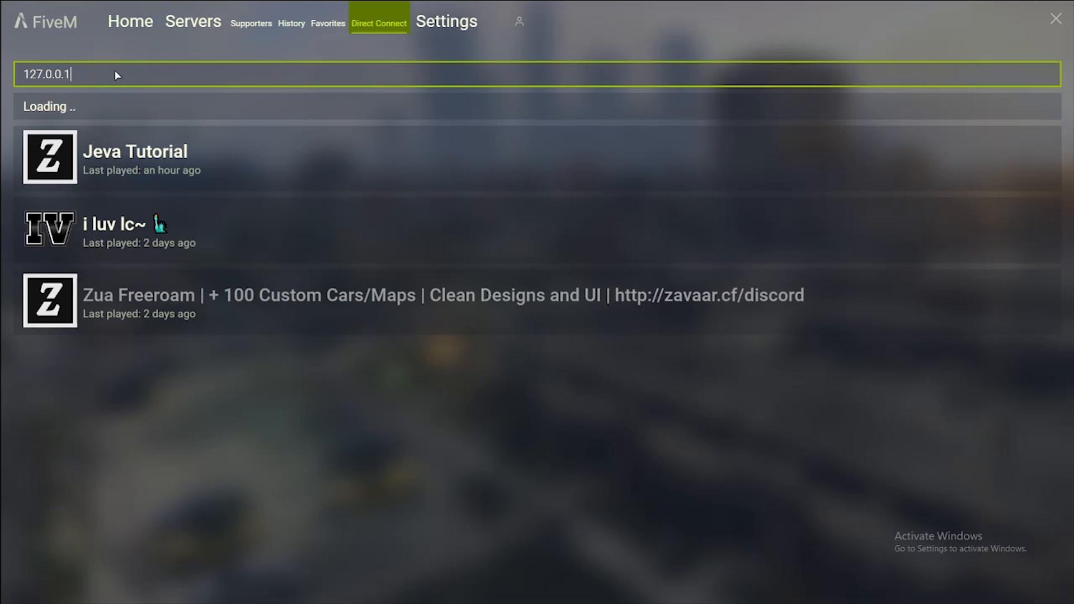
{"action": "left_click_drag", "start_coordinate": [117, 75], "coordinate": [24, 76]}
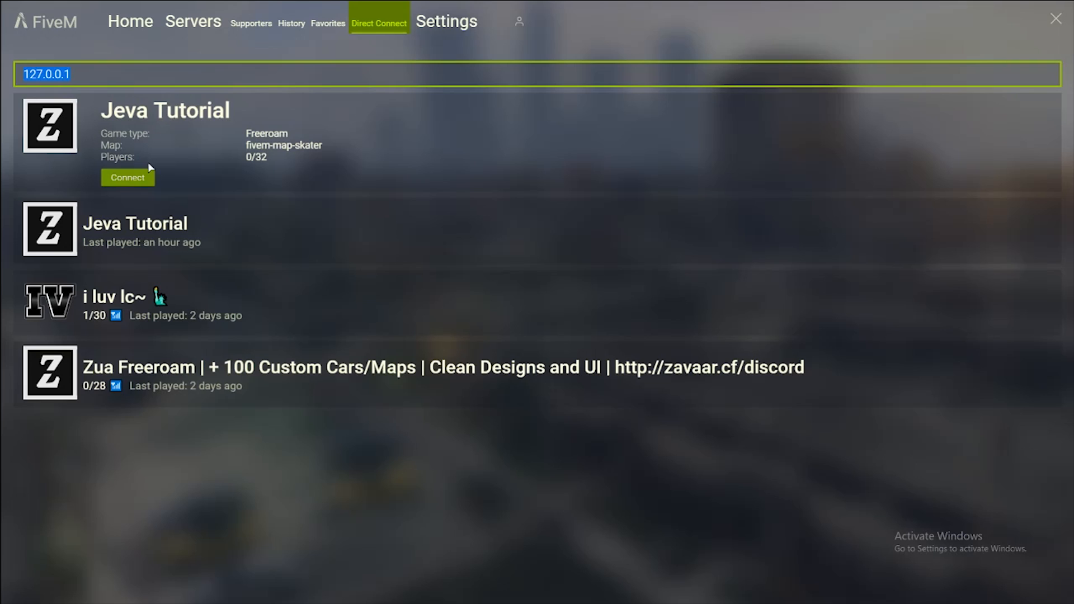
{"action": "left_click", "coordinate": [128, 177]}
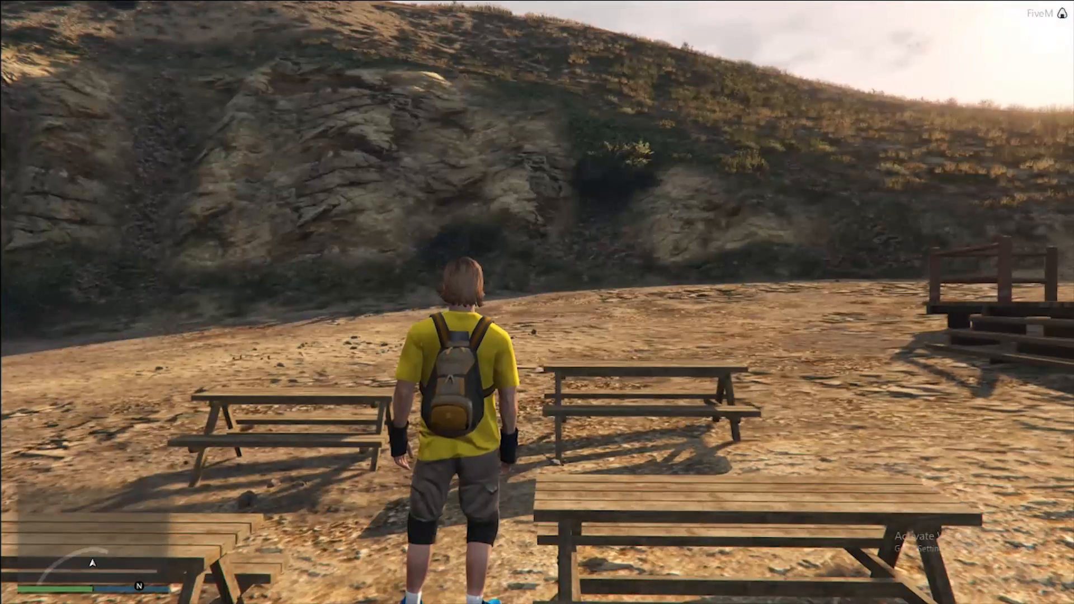
Run /help in chat so the Server's Discord and Website lines appear.
{"action": "key", "text": "t"}
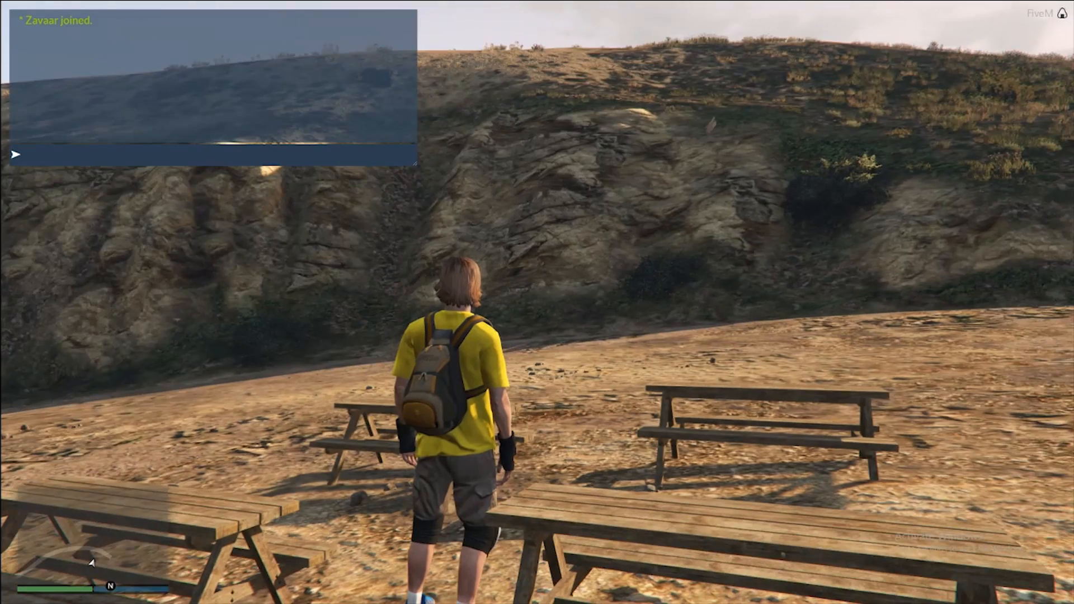
{"action": "type", "text": "/"}
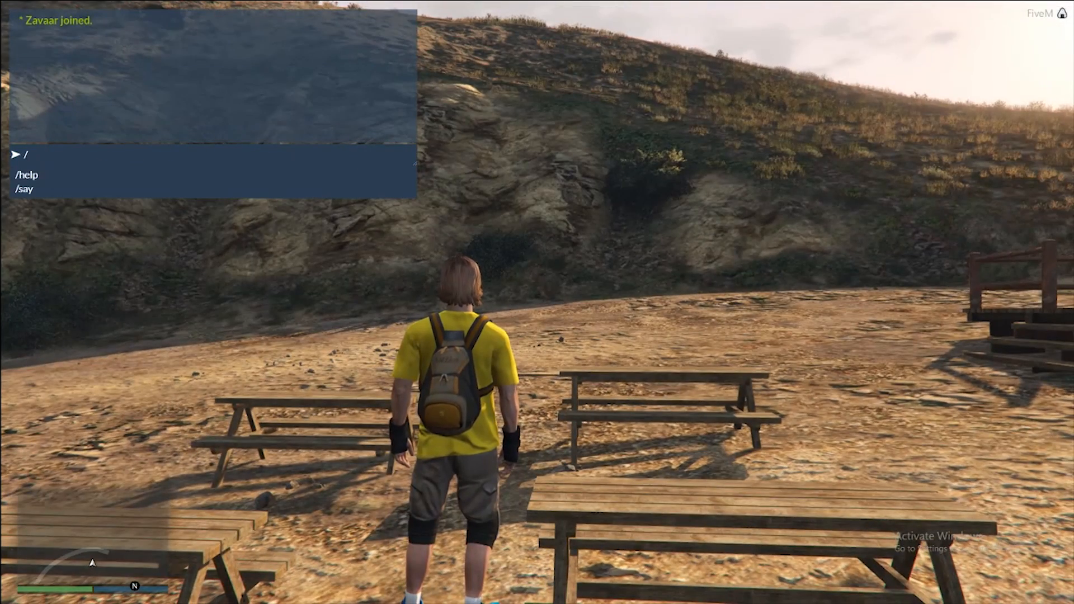
{"action": "type", "text": "hel"}
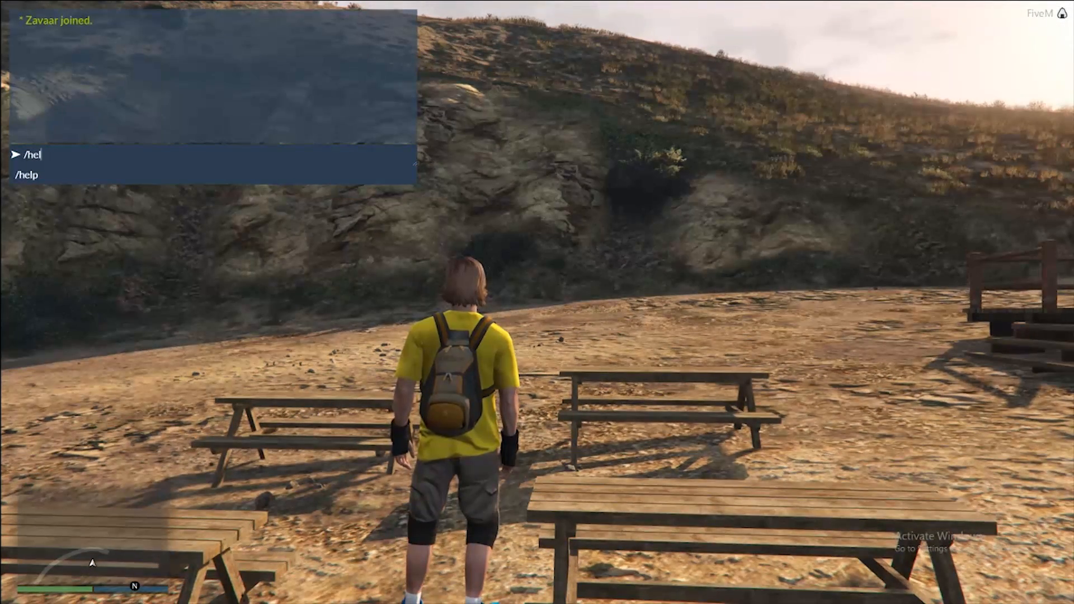
{"action": "type", "text": "p"}
{"action": "key", "text": "Return"}
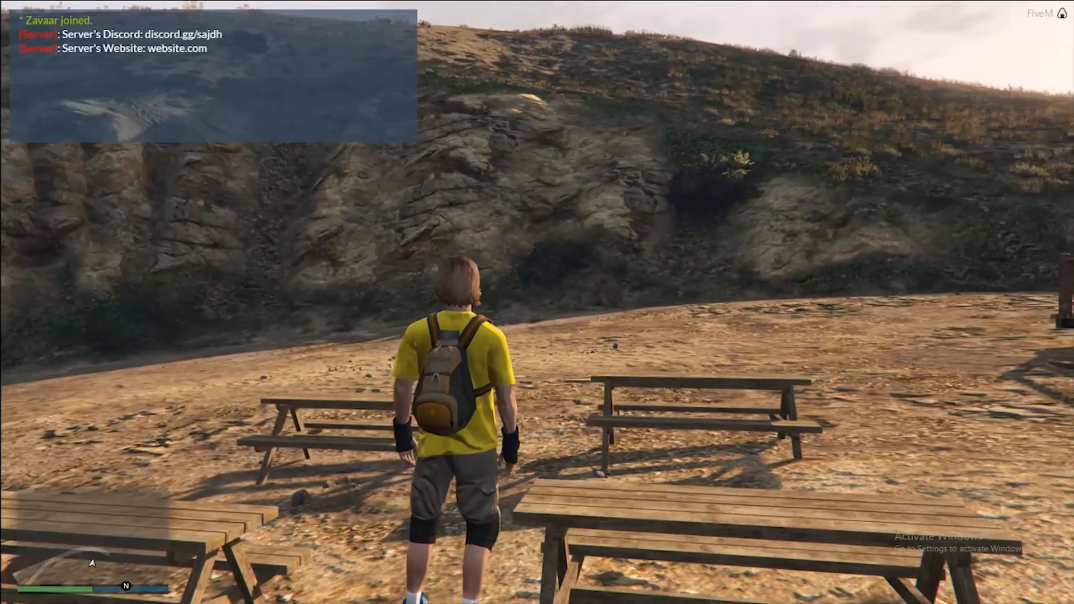
{"action": "left_click_drag", "start_coordinate": [537, 302], "coordinate": [419, 303]}
Alt+Tab back to Visual Studio Code with help-c.lua.
{"action": "key", "text": "alt+Tab"}
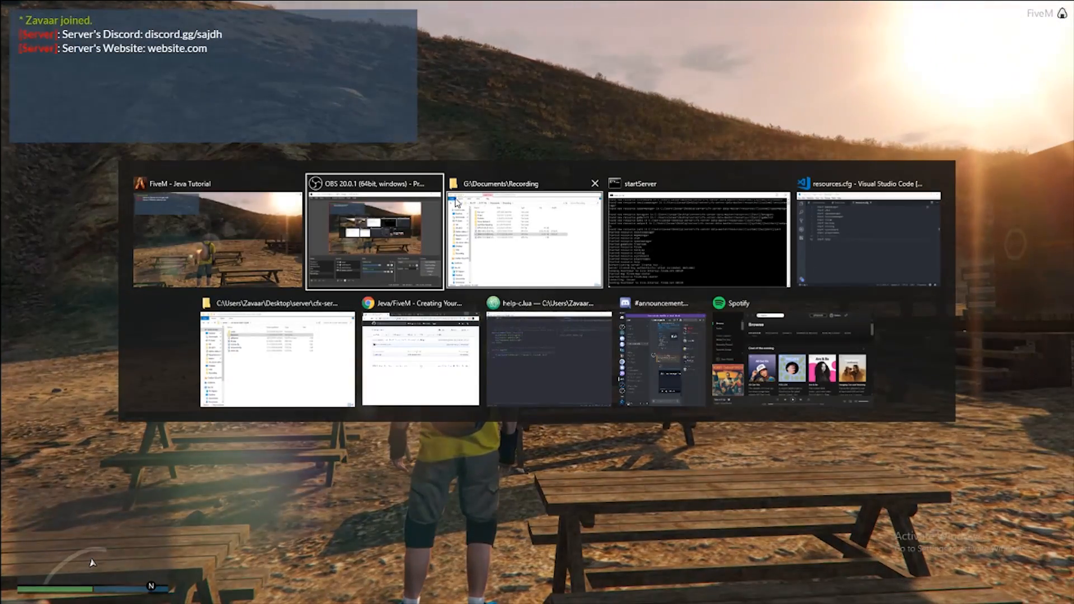
{"action": "mouse_move", "coordinate": [549, 358]}
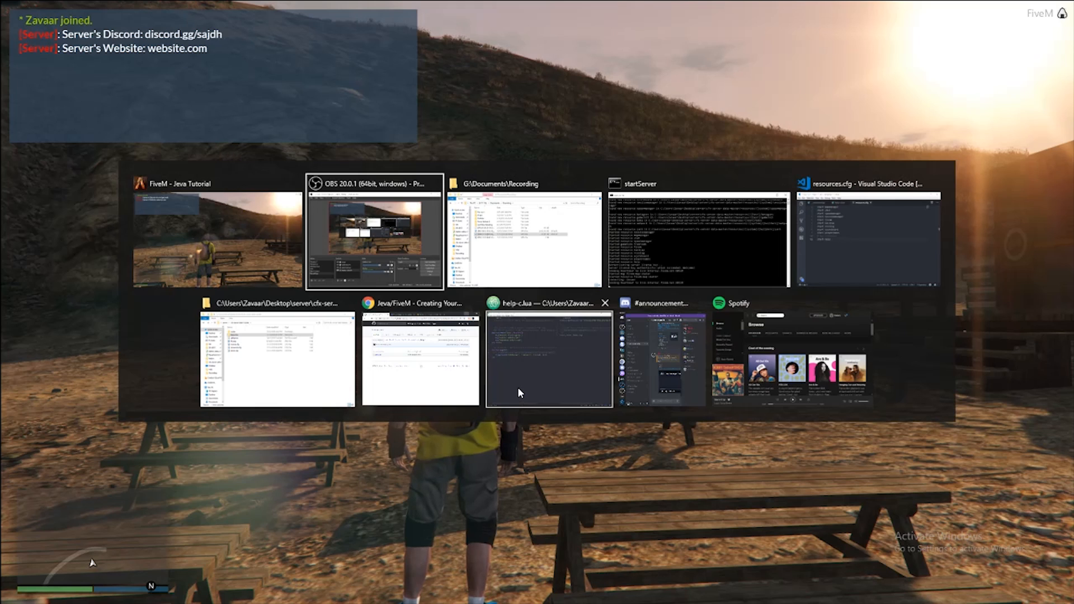
{"action": "key", "text": "Escape"}
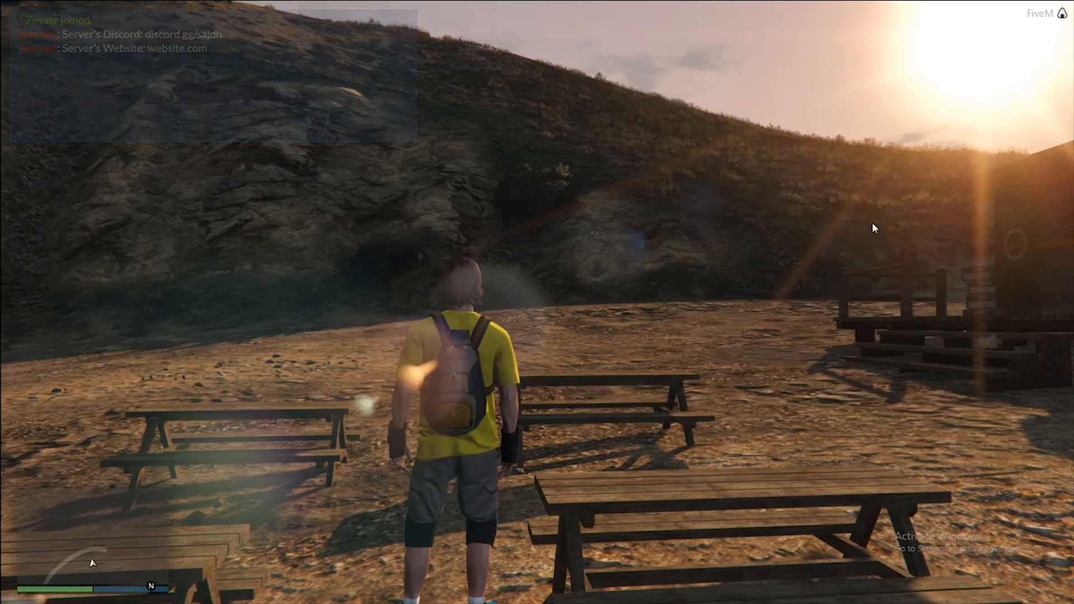
{"action": "key", "text": "alt+Tab"}
Rewrite help-c.lua messages as [Bot] "1st" and "2nd line" and save.
{"action": "left_click", "coordinate": [685, 152]}
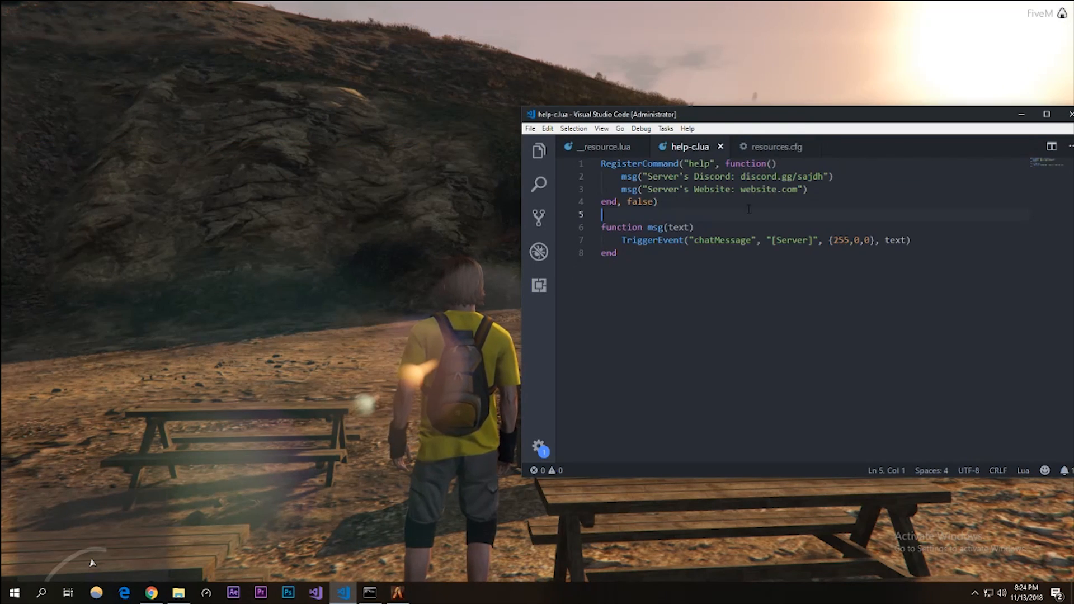
{"action": "left_click", "coordinate": [346, 204]}
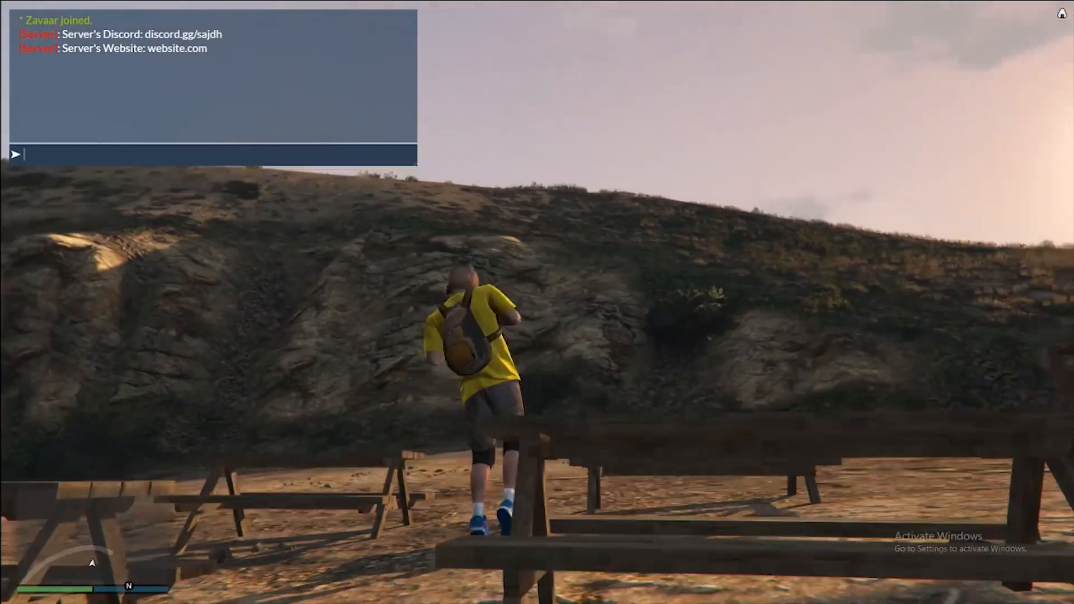
{"action": "left_click_drag", "start_coordinate": [537, 303], "coordinate": [252, 303]}
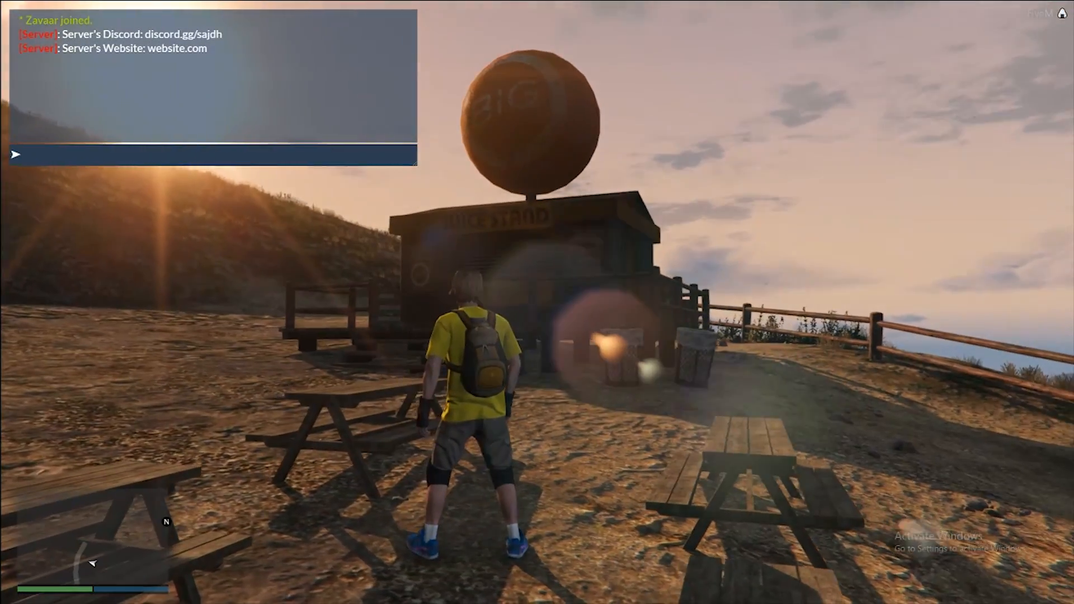
{"action": "key", "text": "alt+Tab"}
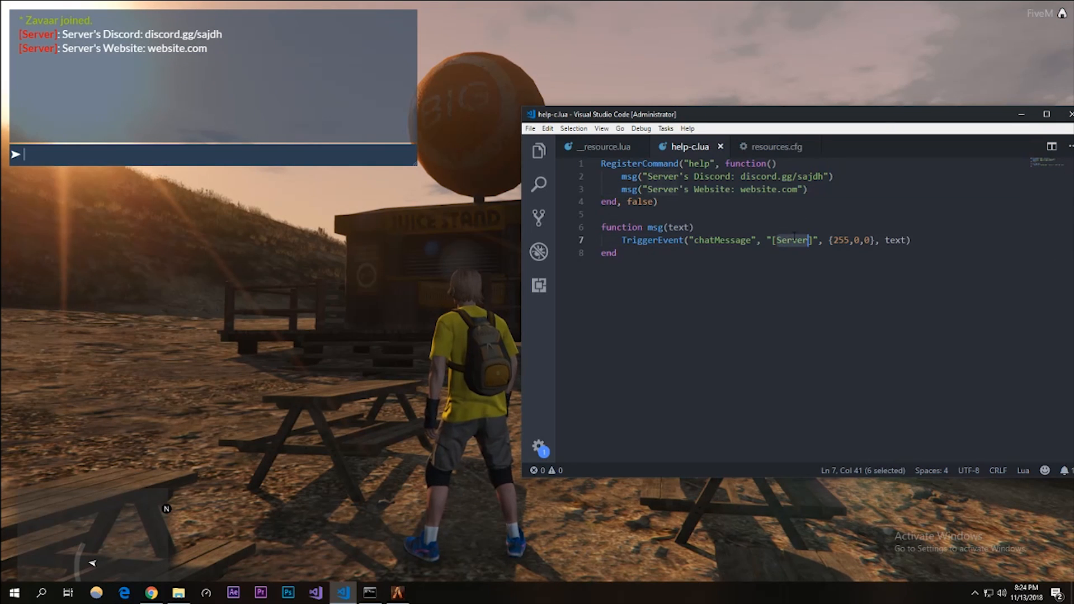
{"action": "type", "text": "Bot"}
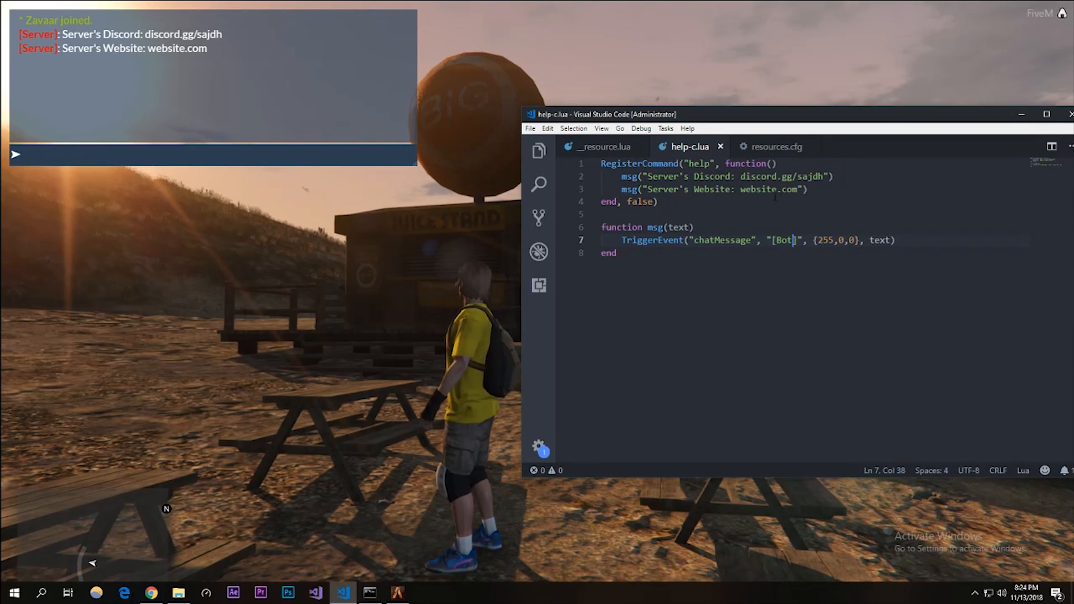
{"action": "left_click_drag", "start_coordinate": [801, 189], "coordinate": [659, 189]}
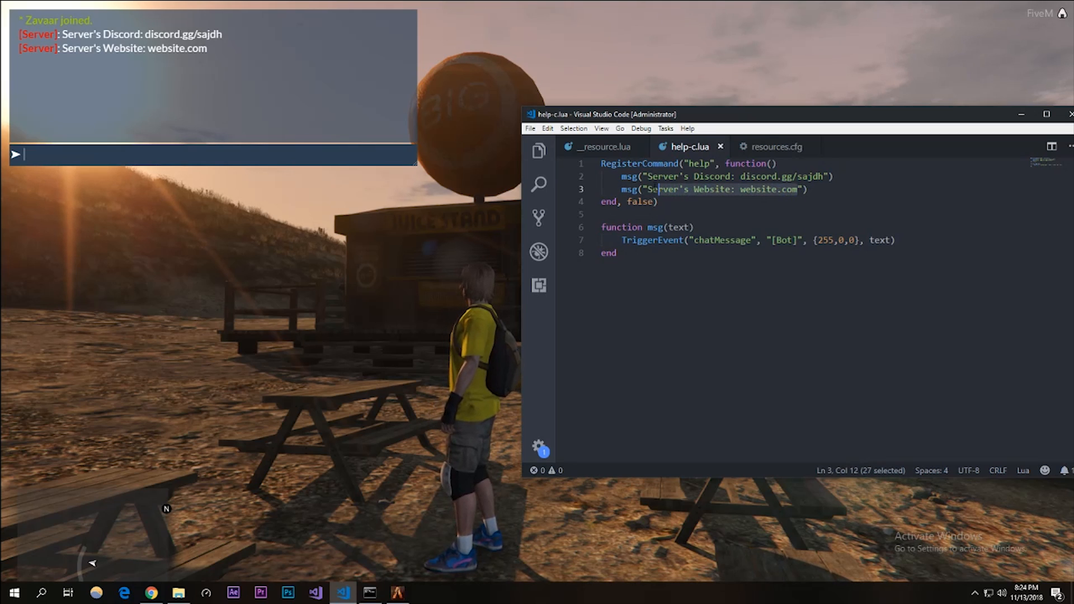
{"action": "key", "text": "BackSpace"}
{"action": "type", "text": "msg(\"2n"}
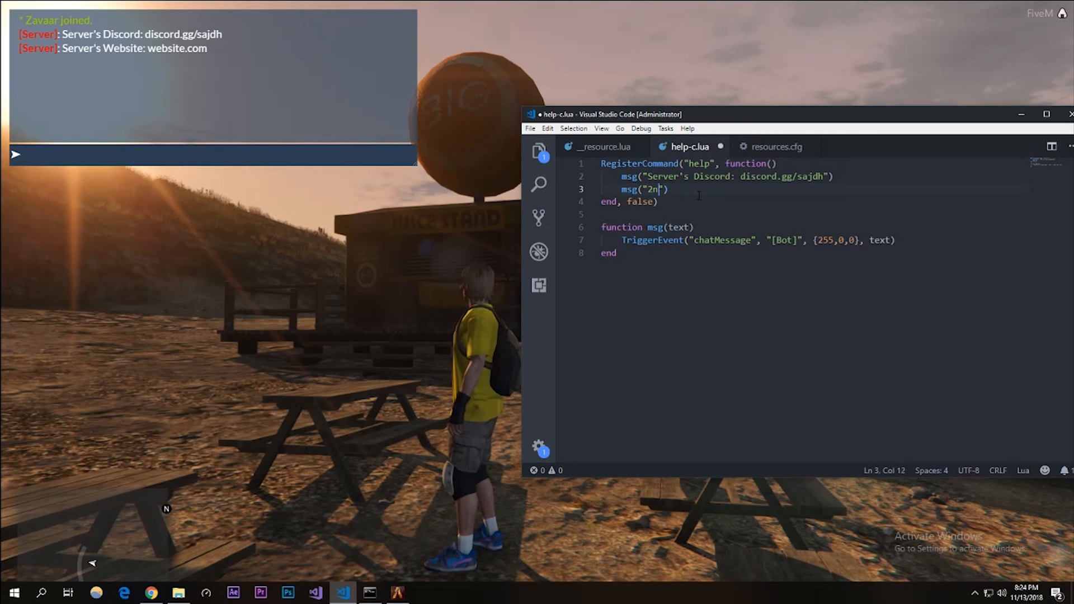
{"action": "type", "text": "d line"}
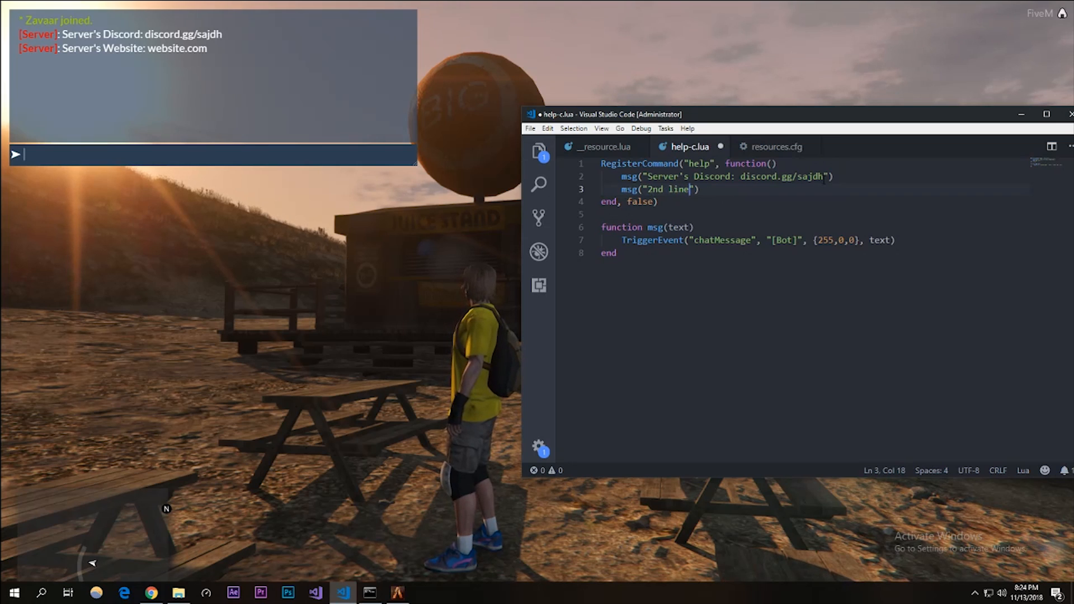
{"action": "left_click_drag", "start_coordinate": [827, 176], "coordinate": [648, 177]}
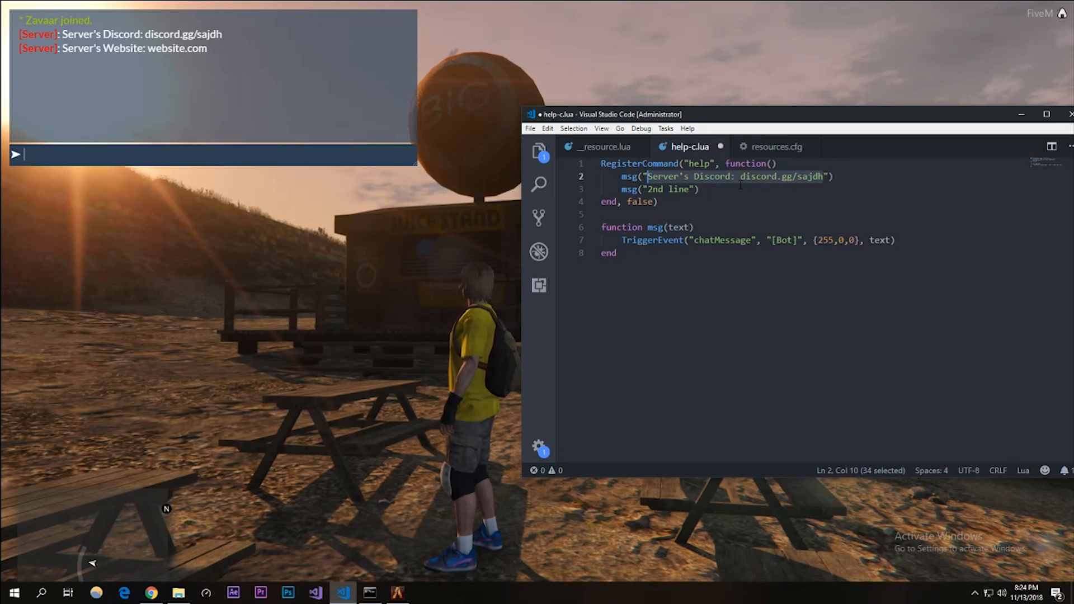
{"action": "type", "text": "3rd"}
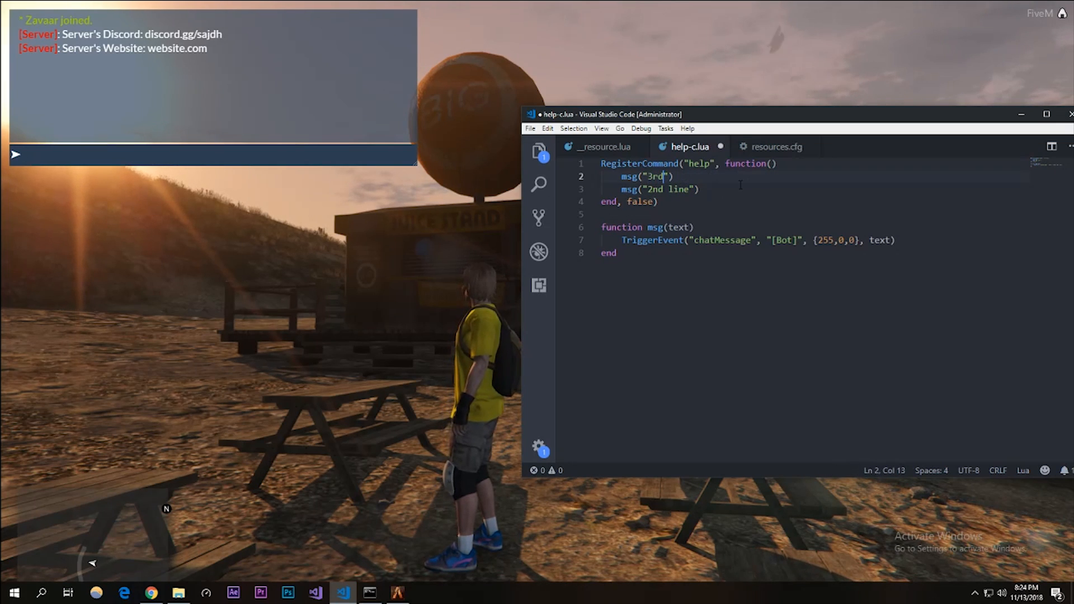
{"action": "key", "text": "BackSpace"}
{"action": "key", "text": "BackSpace"}
{"action": "key", "text": "BackSpace"}
{"action": "type", "text": "1st"}
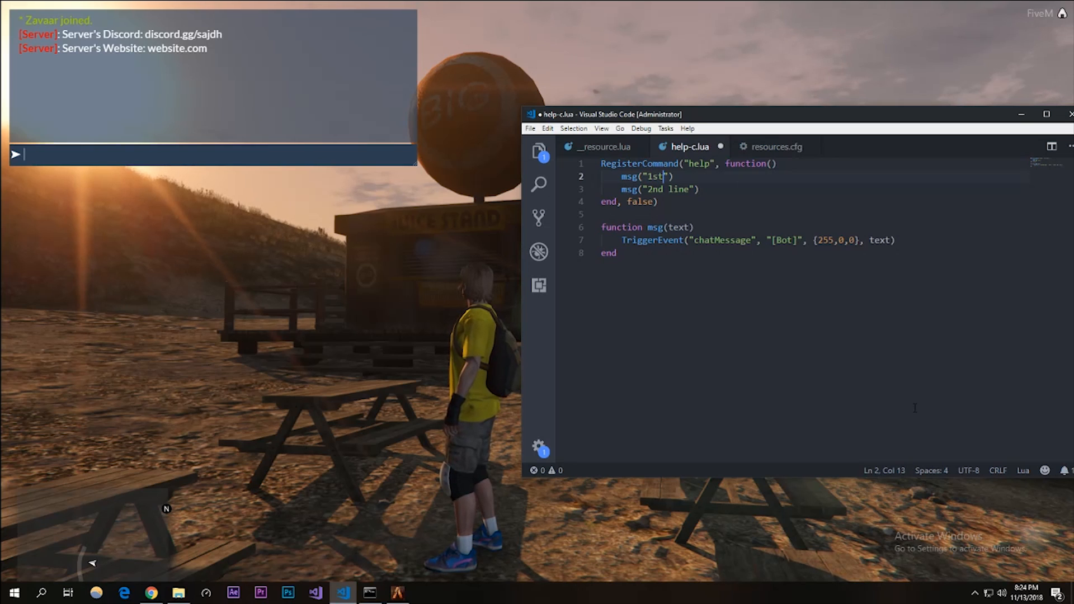
{"action": "key", "text": "ctrl+s"}
Run restart help in the server console.
{"action": "key", "text": "alt+Tab"}
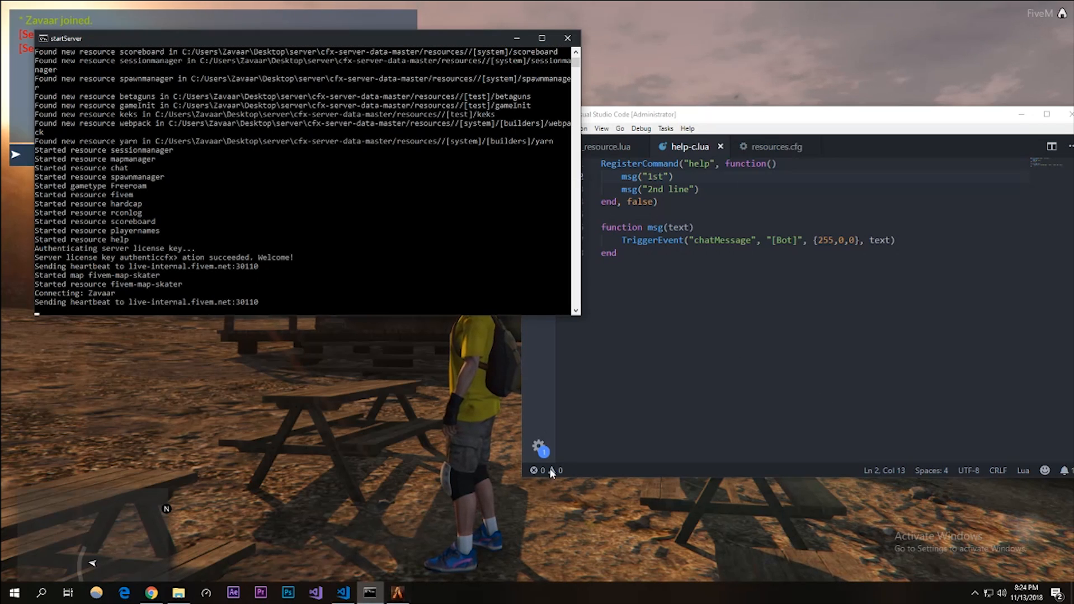
{"action": "type", "text": "restar"}
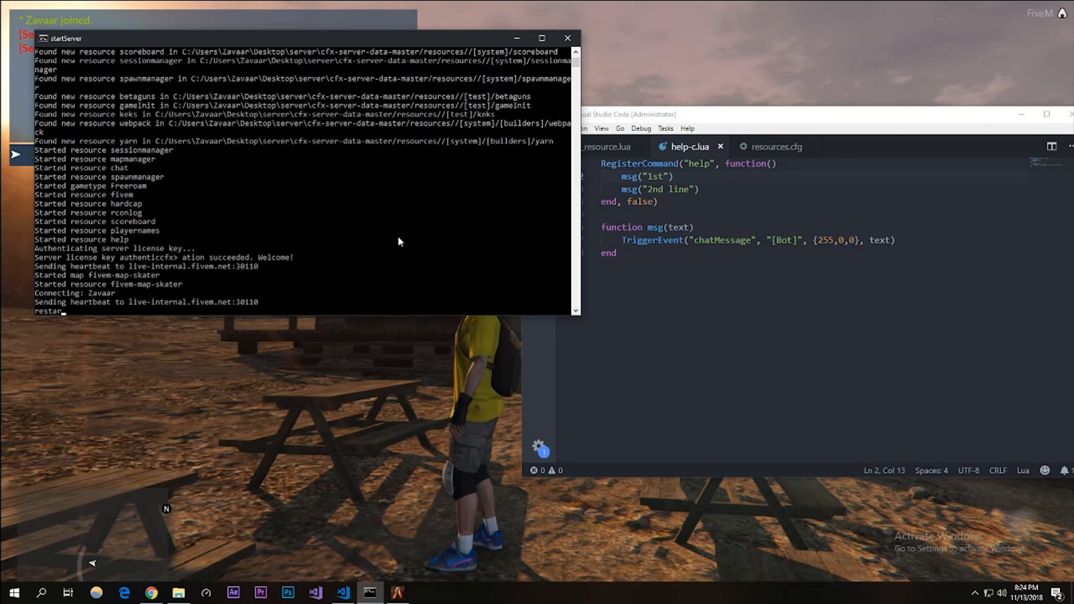
{"action": "type", "text": "t help"}
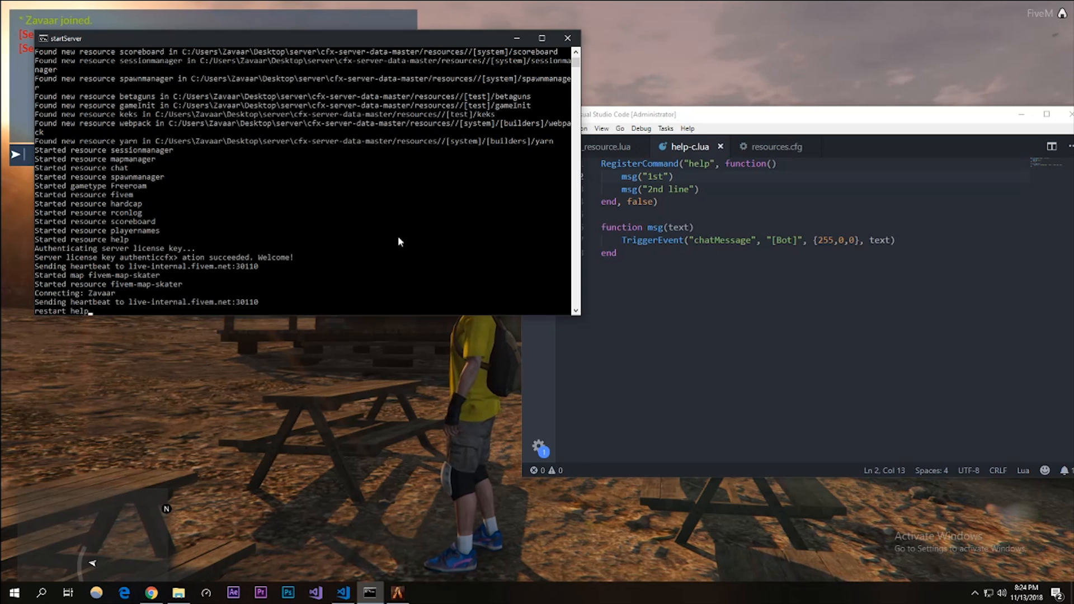
{"action": "key", "text": "Return"}
Run /help again in-game, confirming chat prints [Bot] 1st and 2nd line.
{"action": "key", "text": "alt+Tab"}
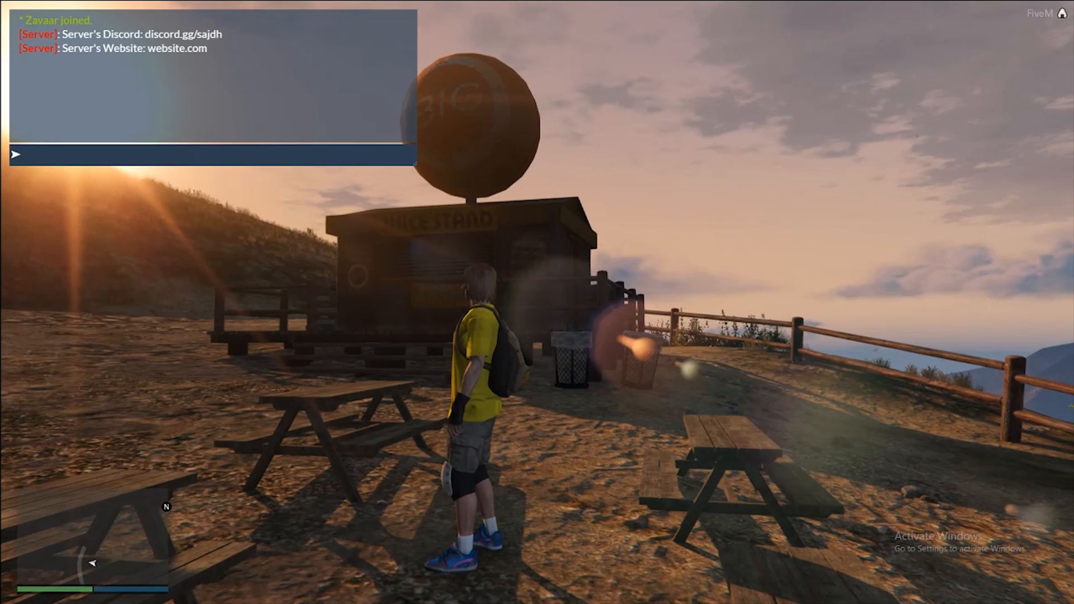
{"action": "type", "text": "/help"}
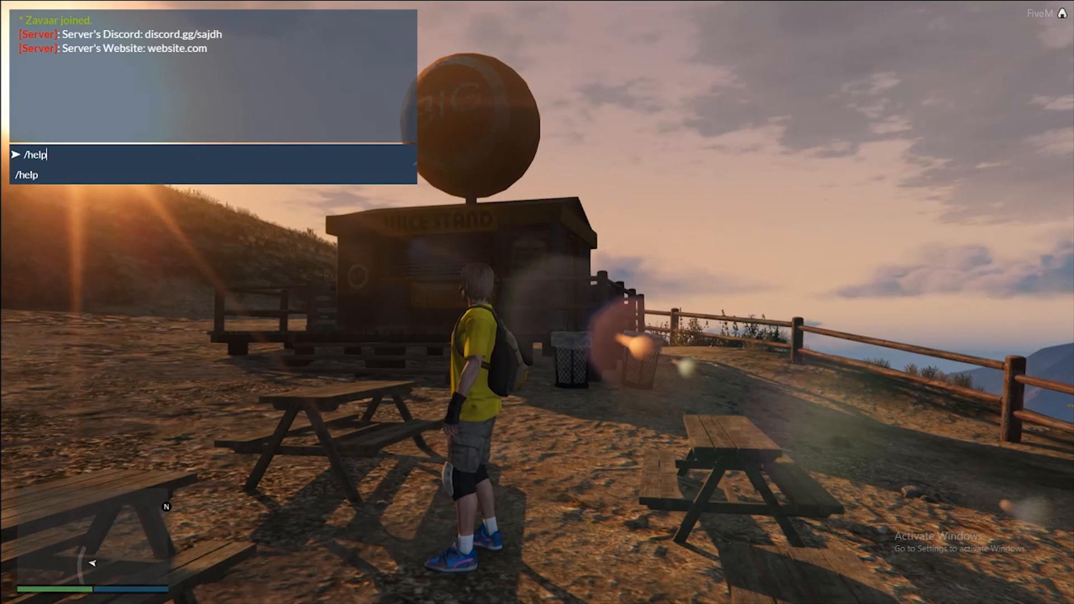
{"action": "key", "text": "Return"}
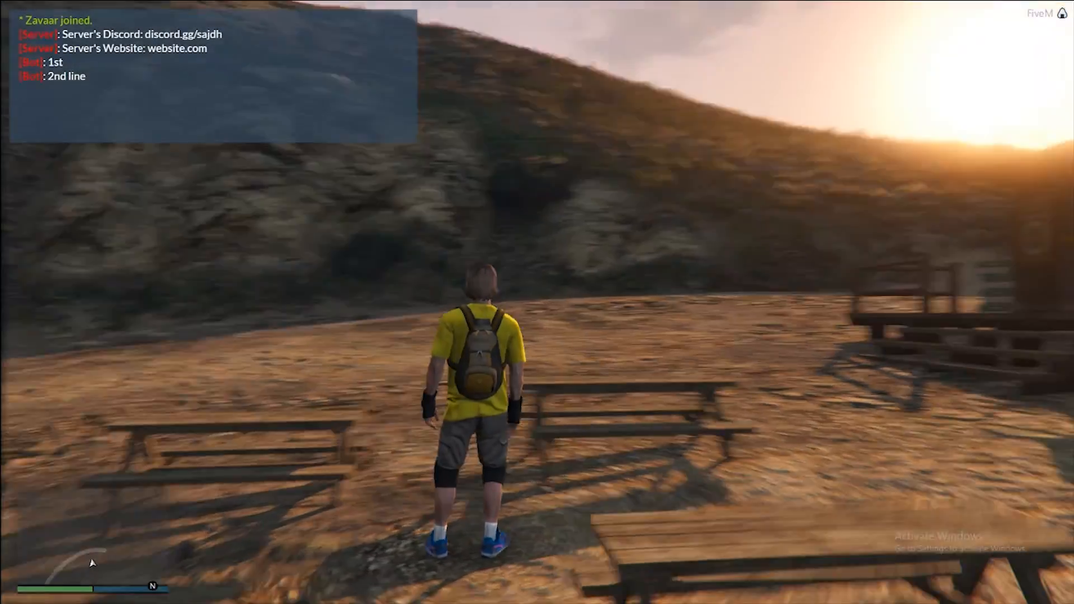
{"action": "left_click_drag", "start_coordinate": [538, 303], "coordinate": [168, 302]}
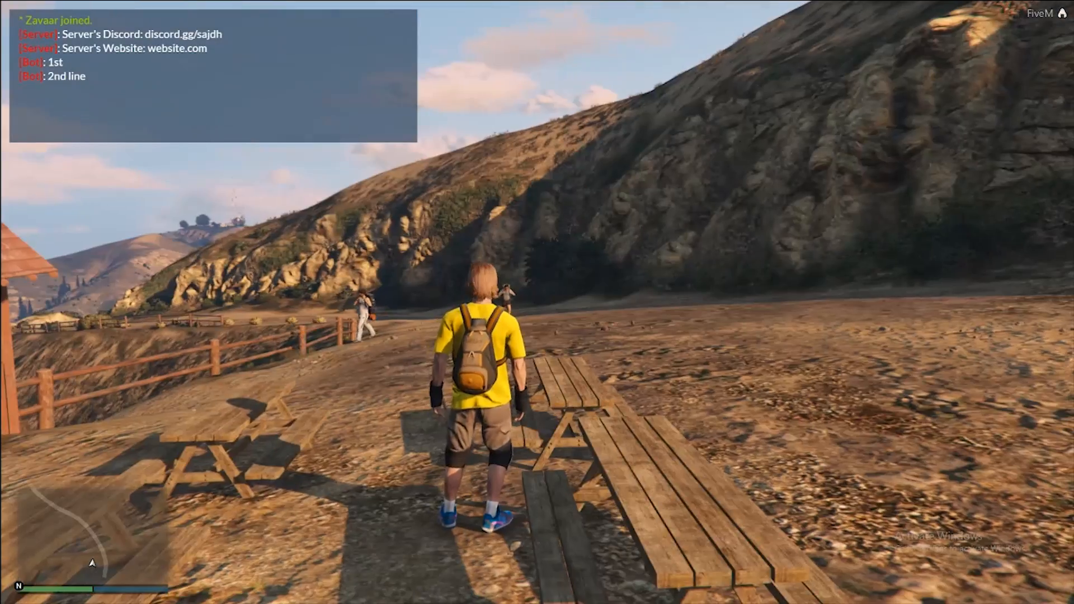
{"action": "key", "text": "w"}
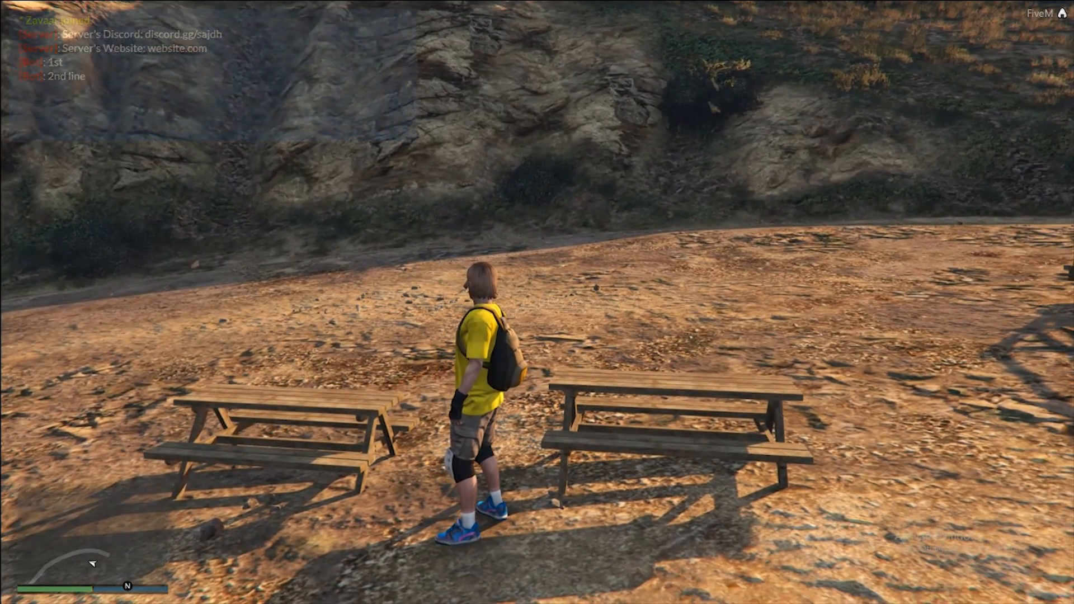